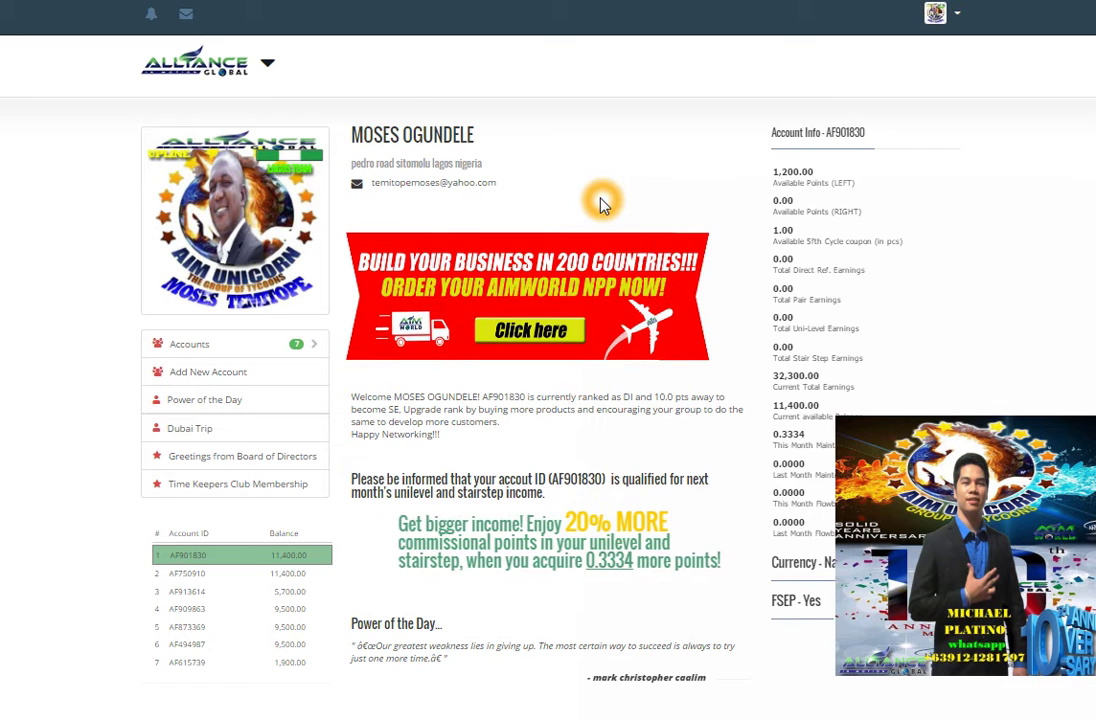
# - Open the Genealogy page of the distributor account
pyautogui.click(242, 70)
pyautogui.click(458, 64)
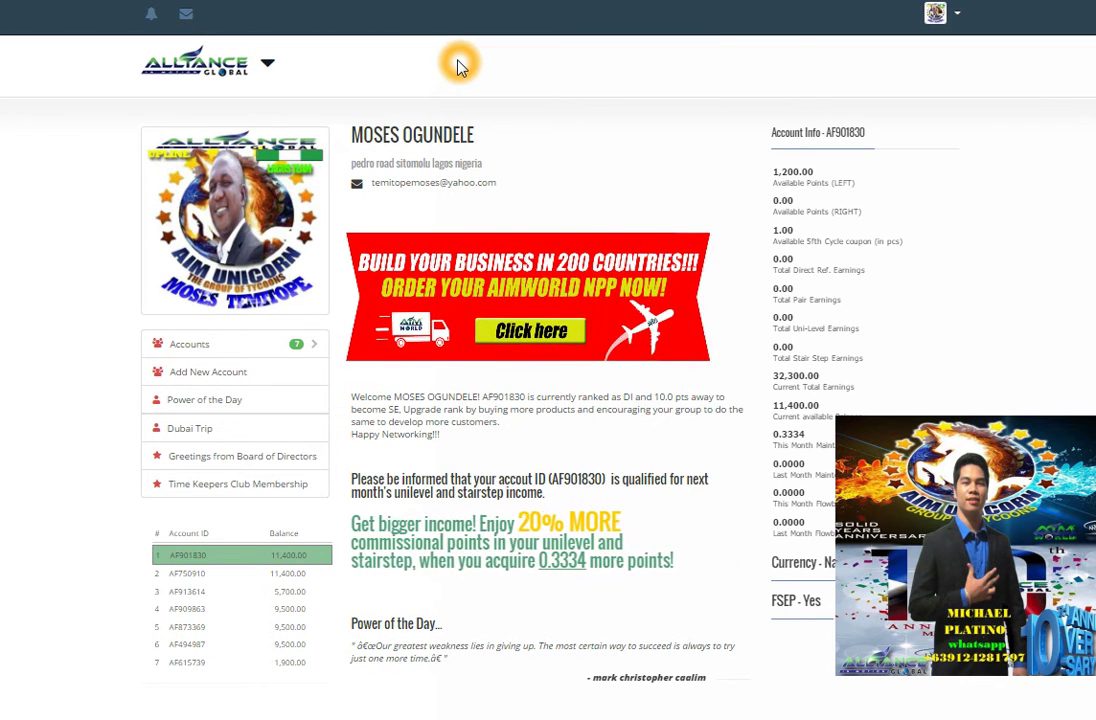
pyautogui.click(267, 62)
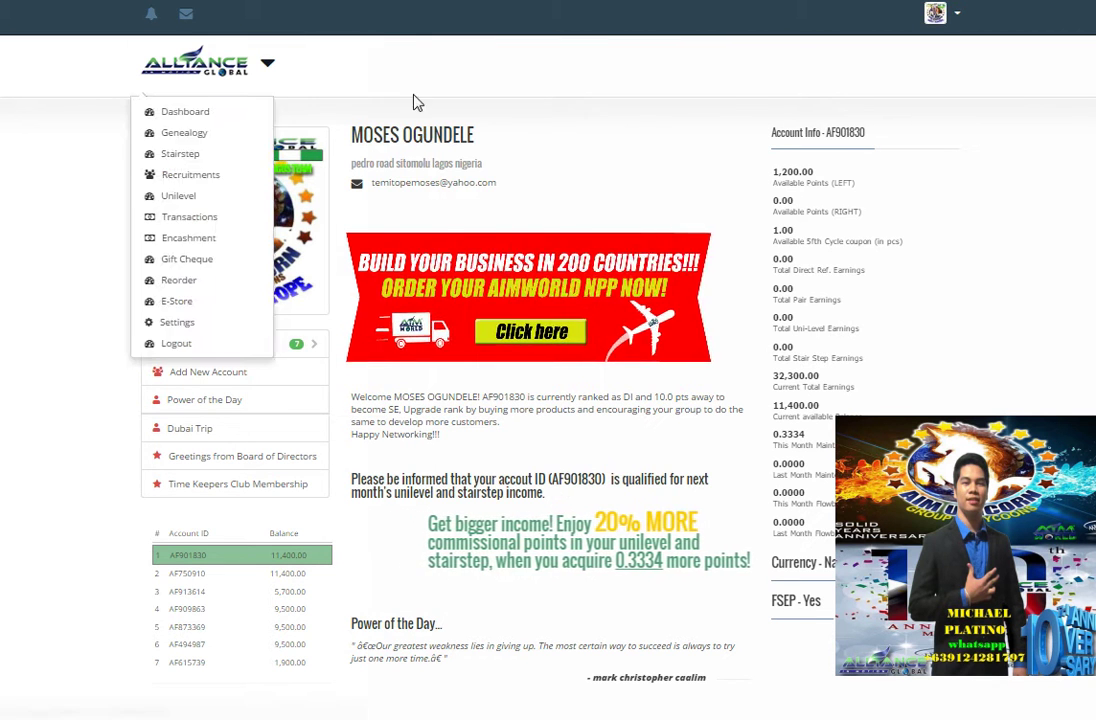
pyautogui.moveTo(257, 66)
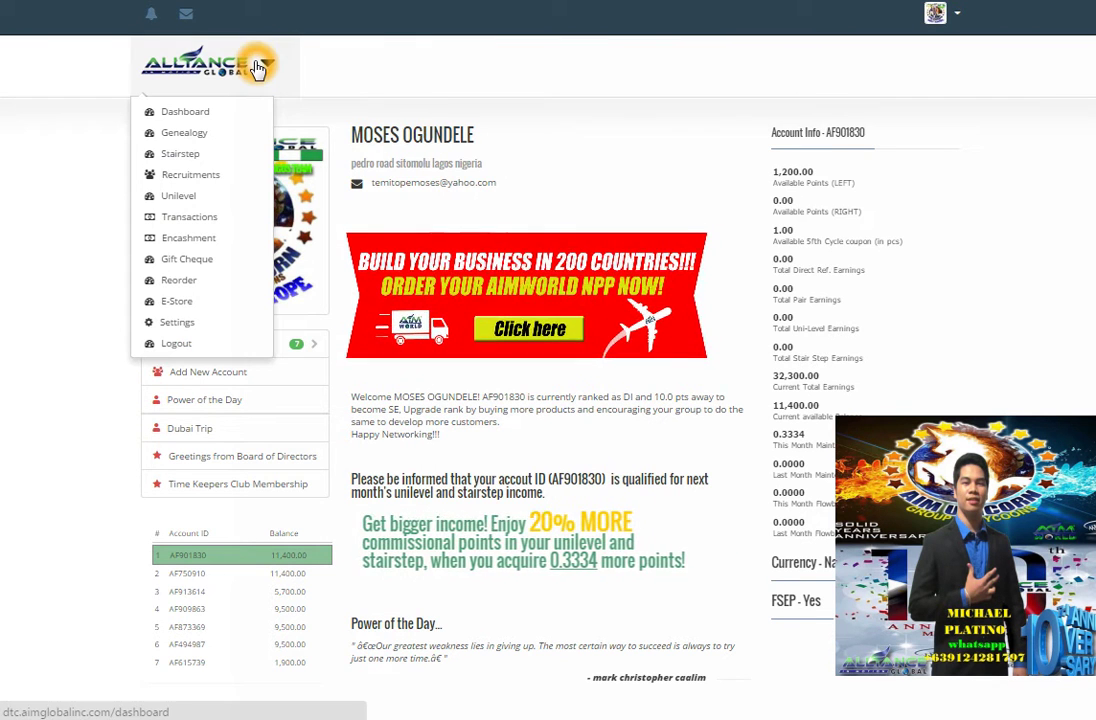
pyautogui.click(221, 137)
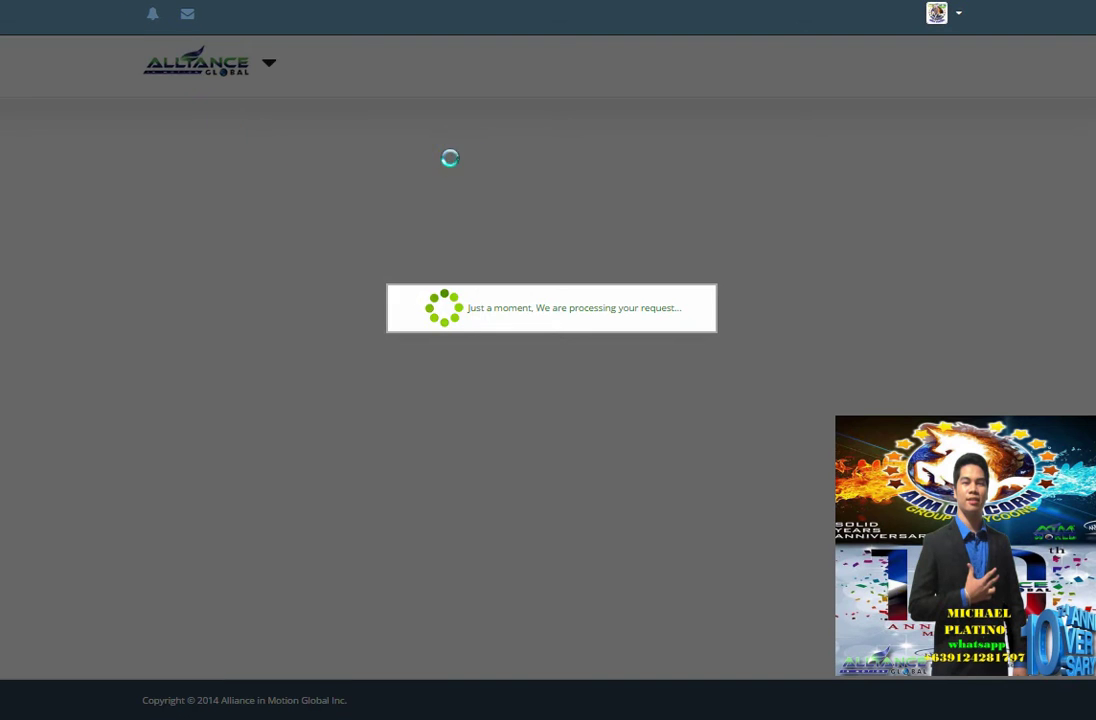
pyautogui.click(451, 160)
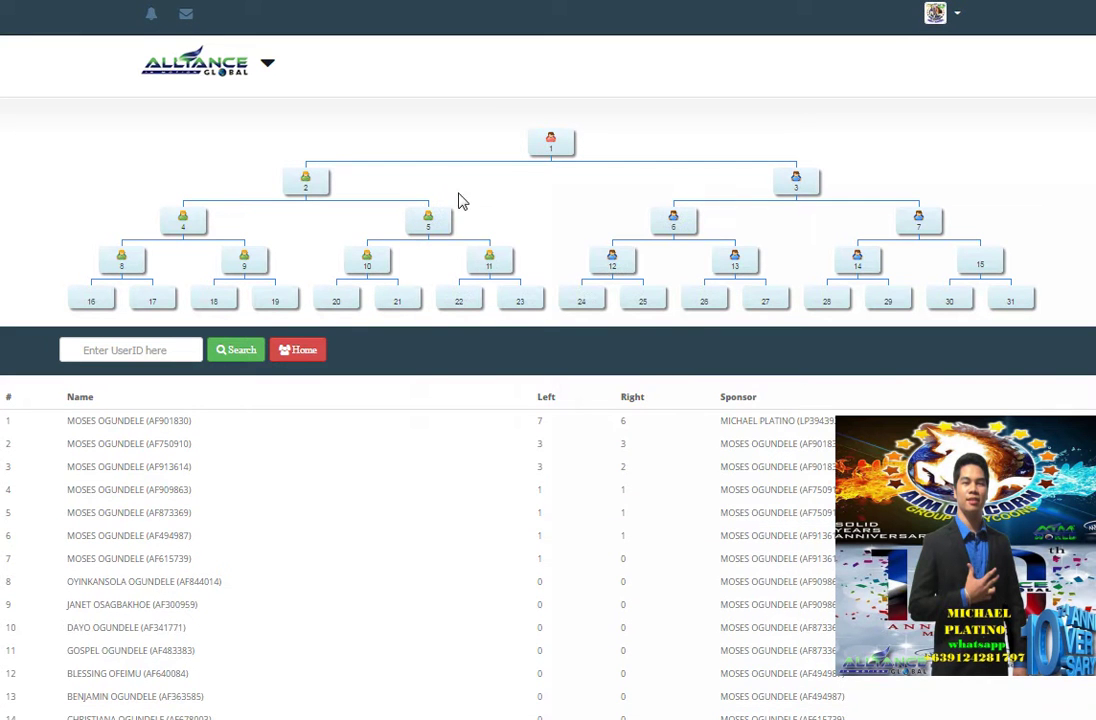
# - Start registering a new account in vacant position 15, directly under account 7 in the genealogy tree
pyautogui.moveTo(240, 278)
pyautogui.moveTo(558, 146)
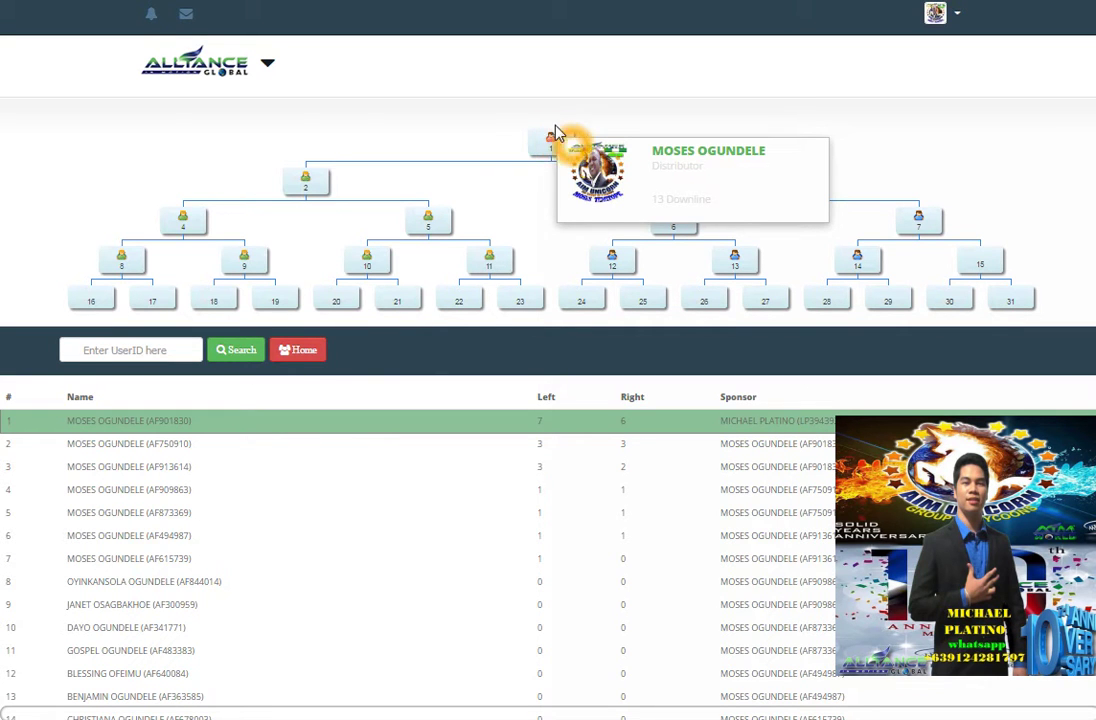
pyautogui.click(648, 108)
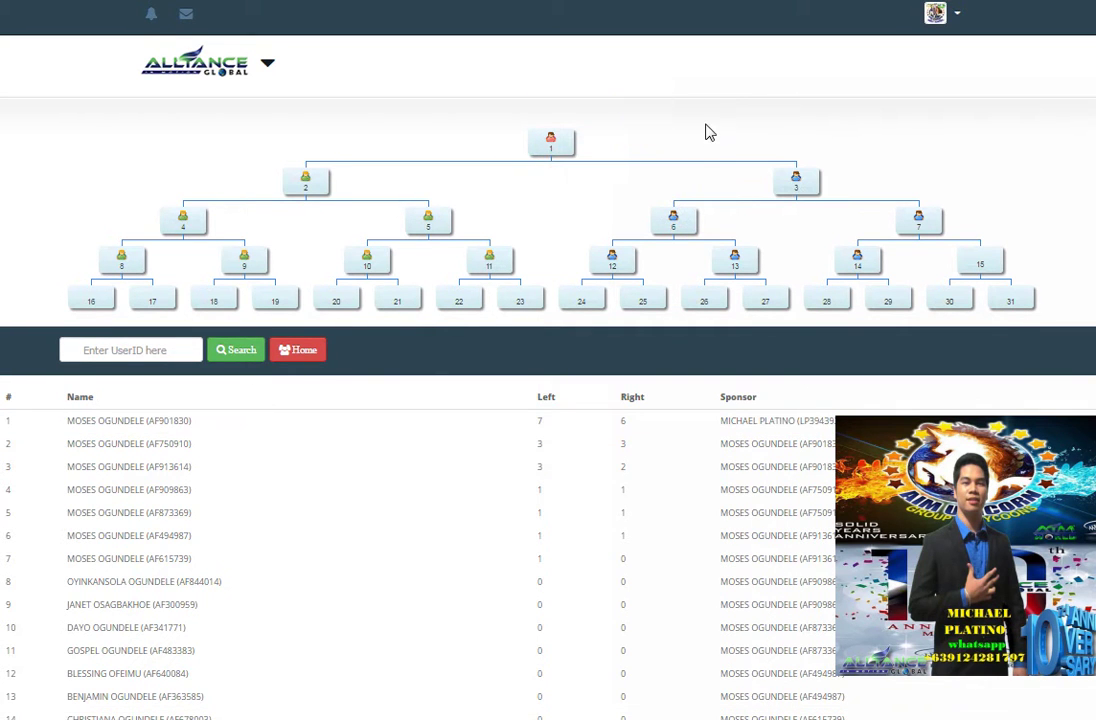
pyautogui.click(707, 126)
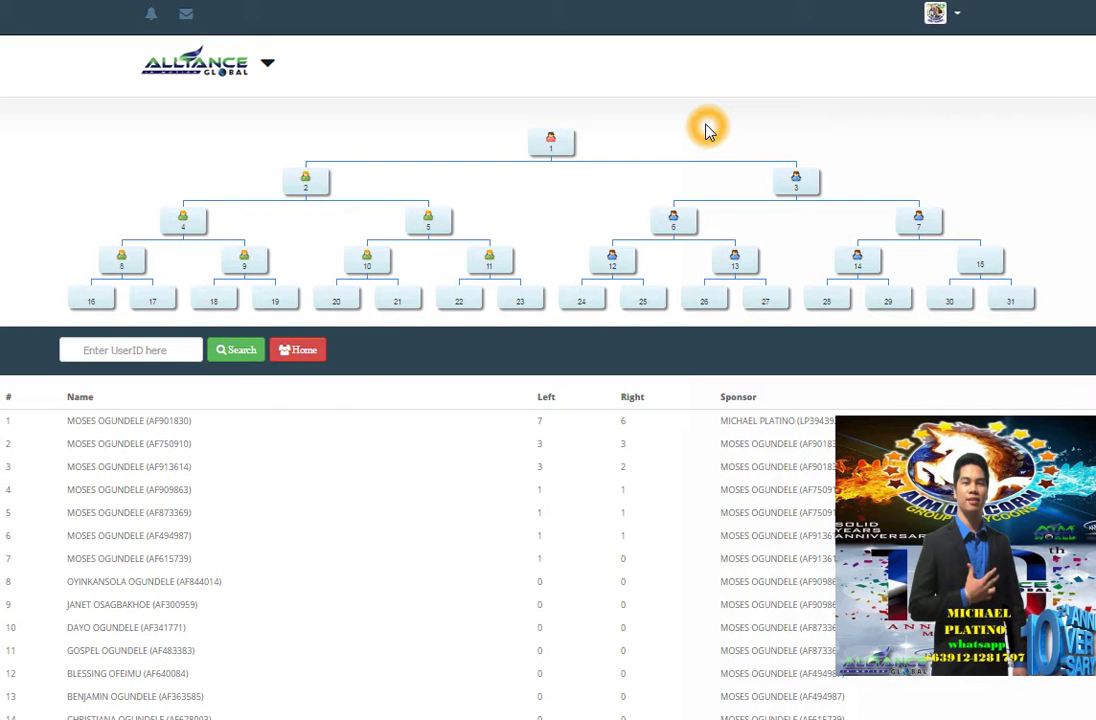
pyautogui.click(982, 256)
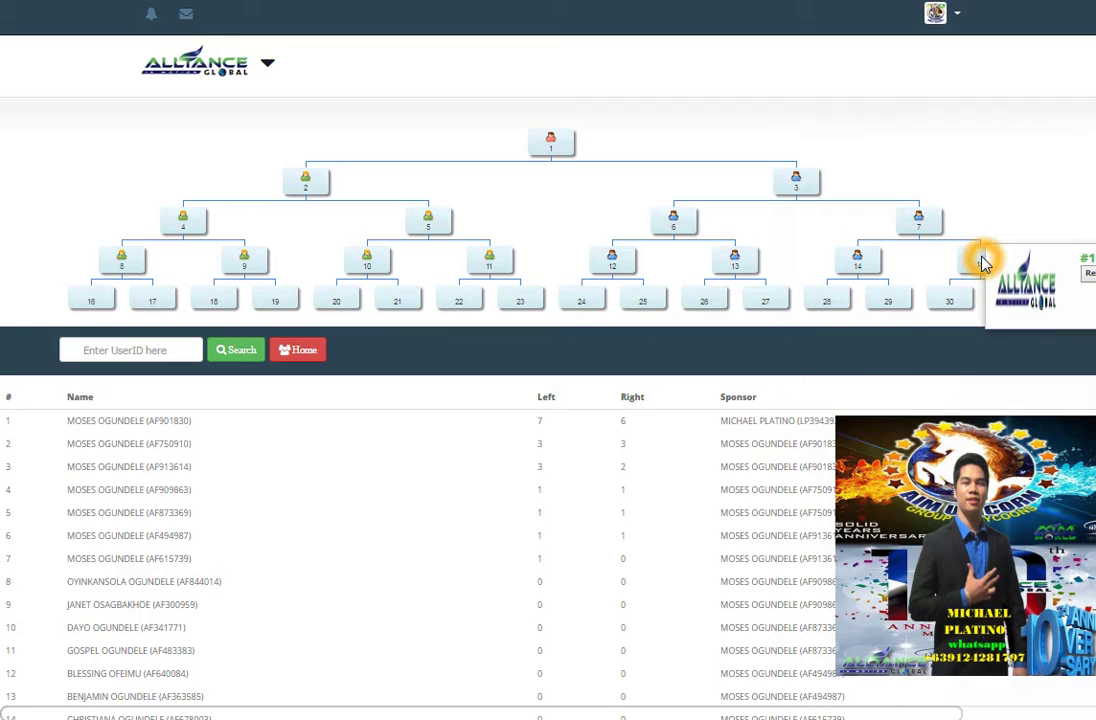
pyautogui.click(917, 219)
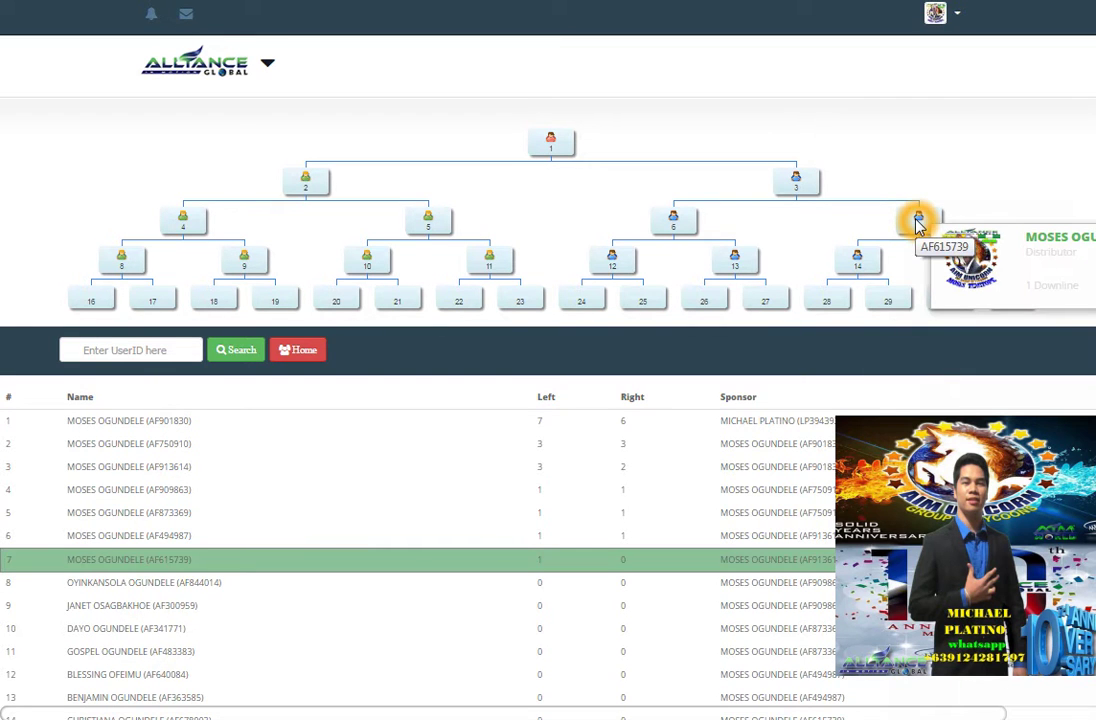
pyautogui.moveTo(968, 265)
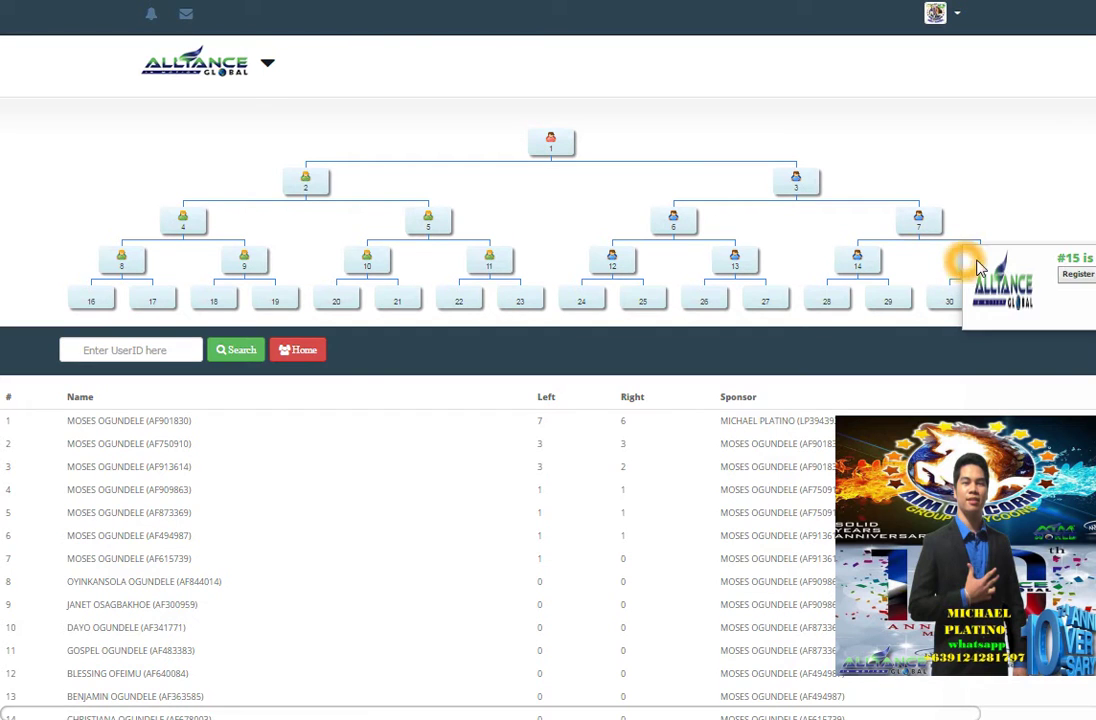
pyautogui.click(1083, 283)
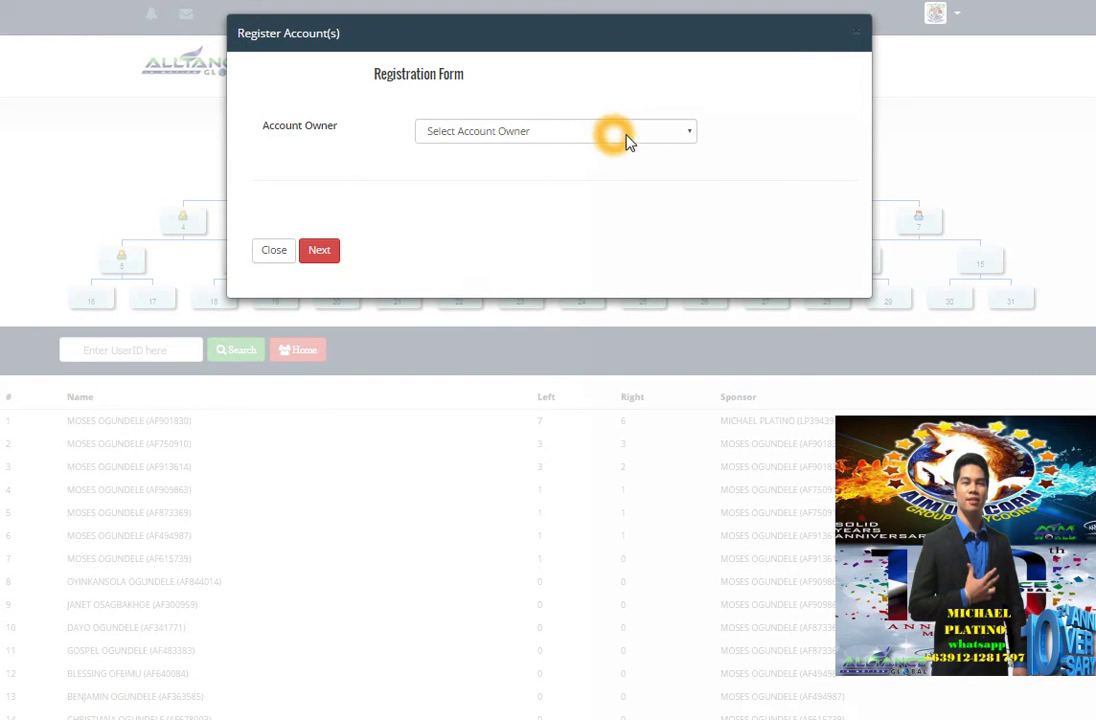
# - Set the account owner to Register to my downline, fill in the username, password, full name and birth date, and continue to user activation
pyautogui.click(690, 136)
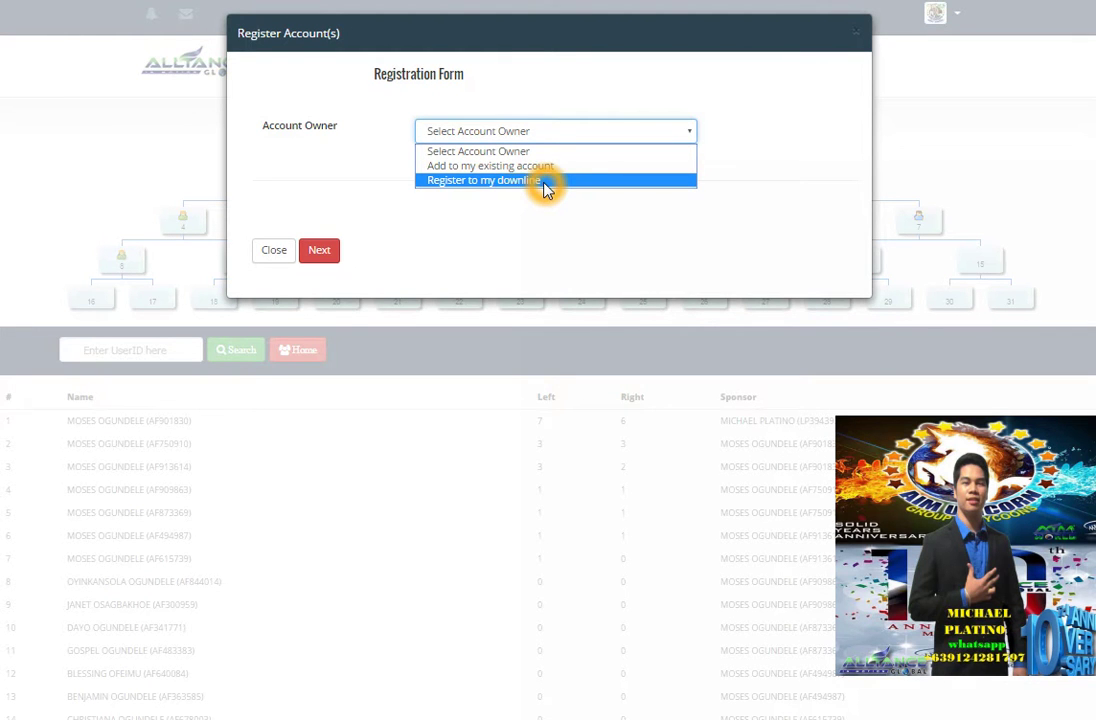
pyautogui.click(546, 190)
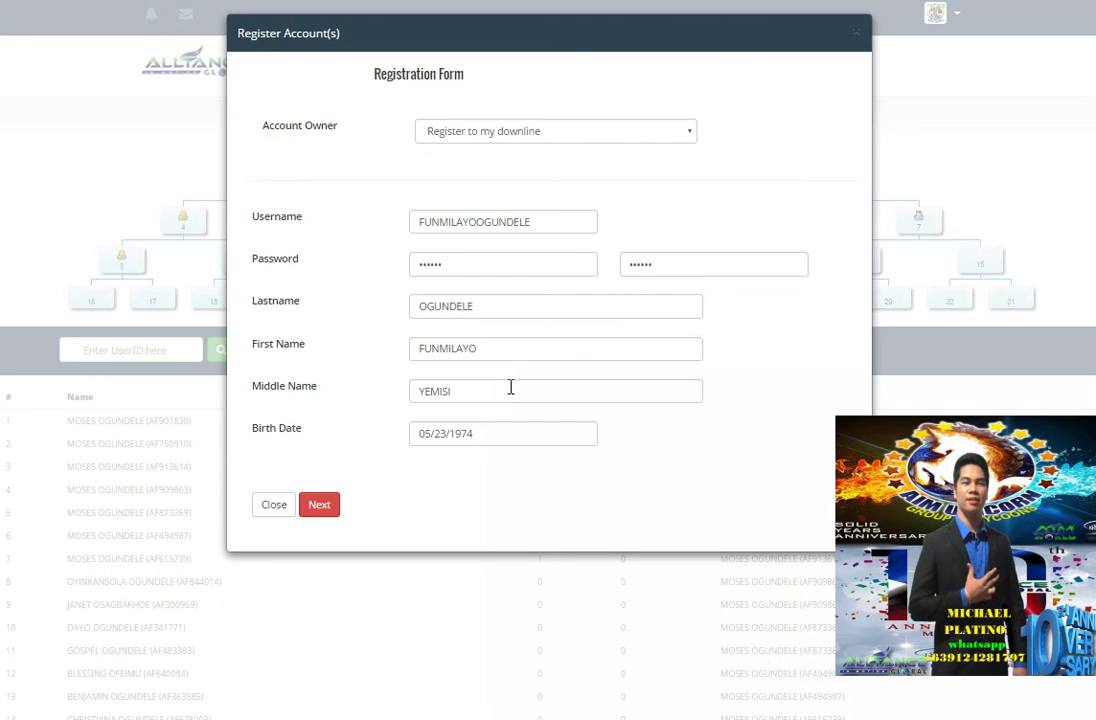
pyautogui.click(489, 223)
pyautogui.click(320, 504)
pyautogui.click(490, 245)
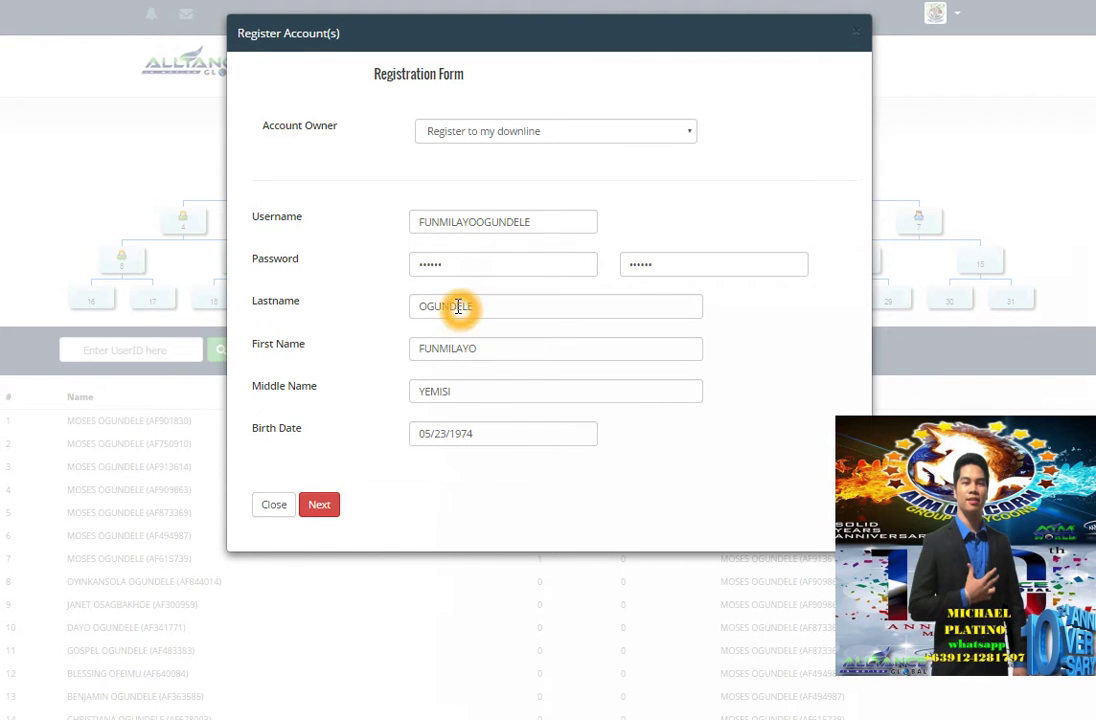
pyautogui.click(441, 457)
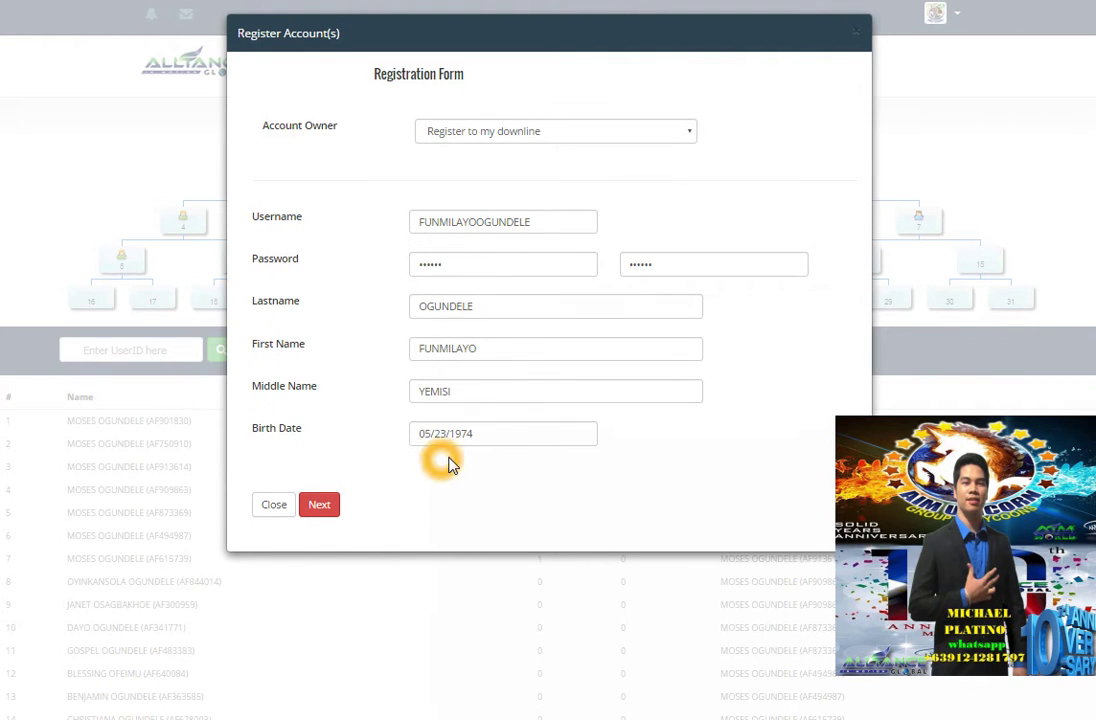
pyautogui.click(322, 512)
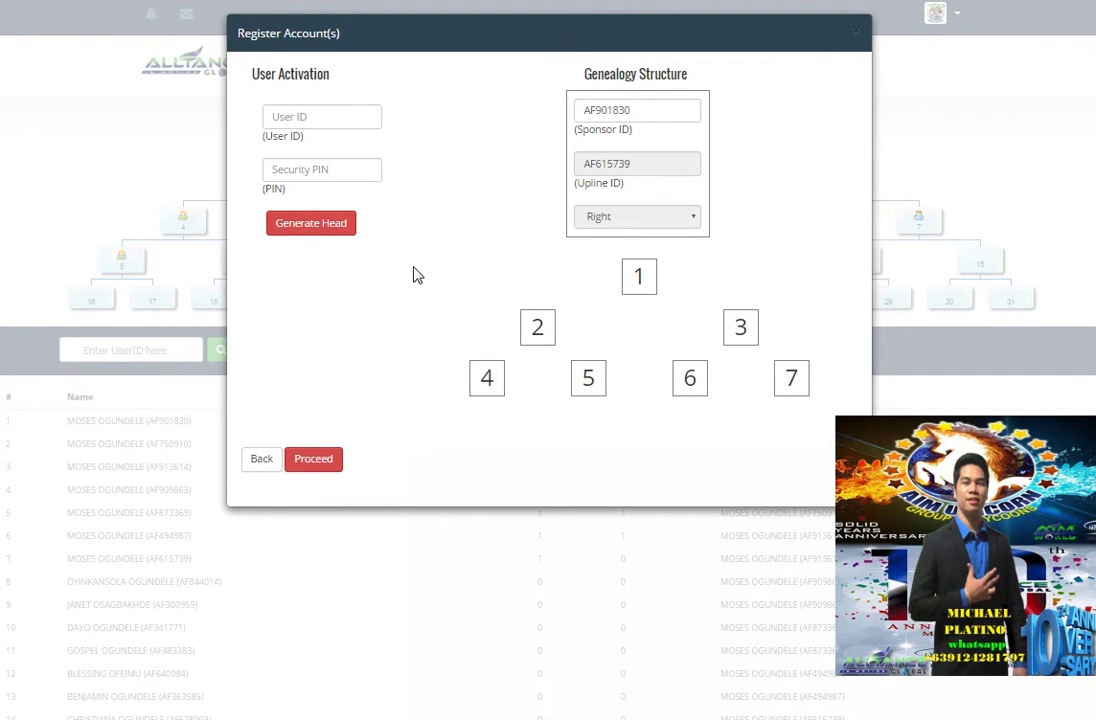
# - Replace the Sponsor ID with the account ID used as the Upline ID
pyautogui.click(428, 252)
pyautogui.click(655, 114)
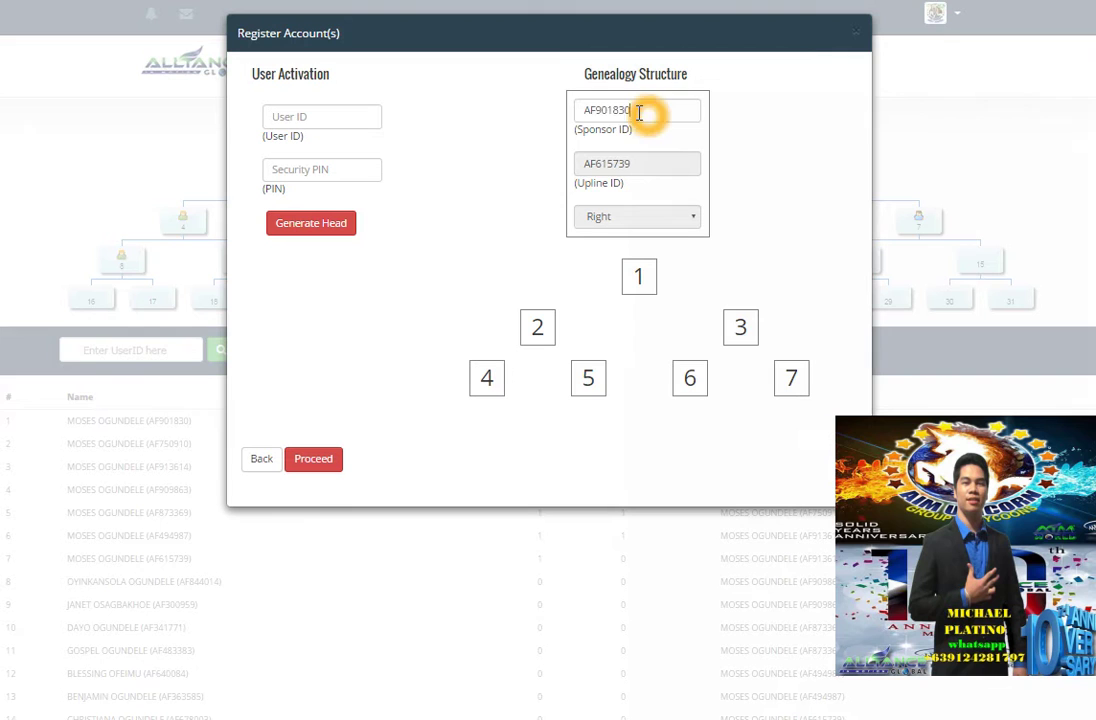
pyautogui.moveTo(639, 113); pyautogui.dragTo(577, 110)
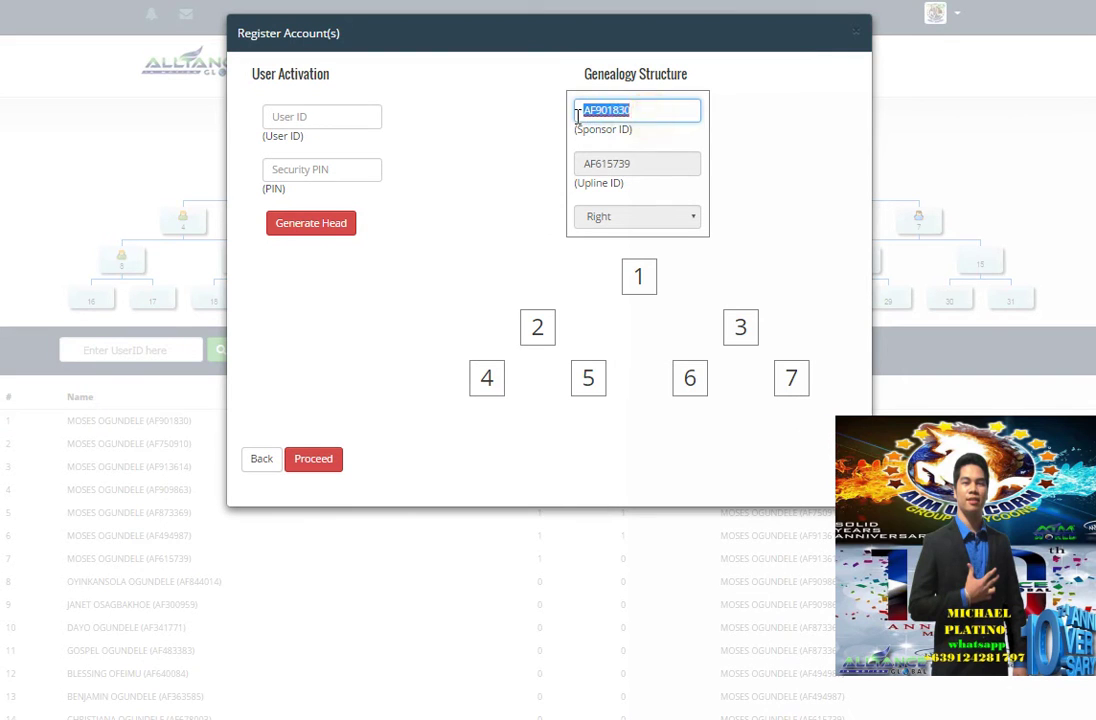
pyautogui.click(633, 112)
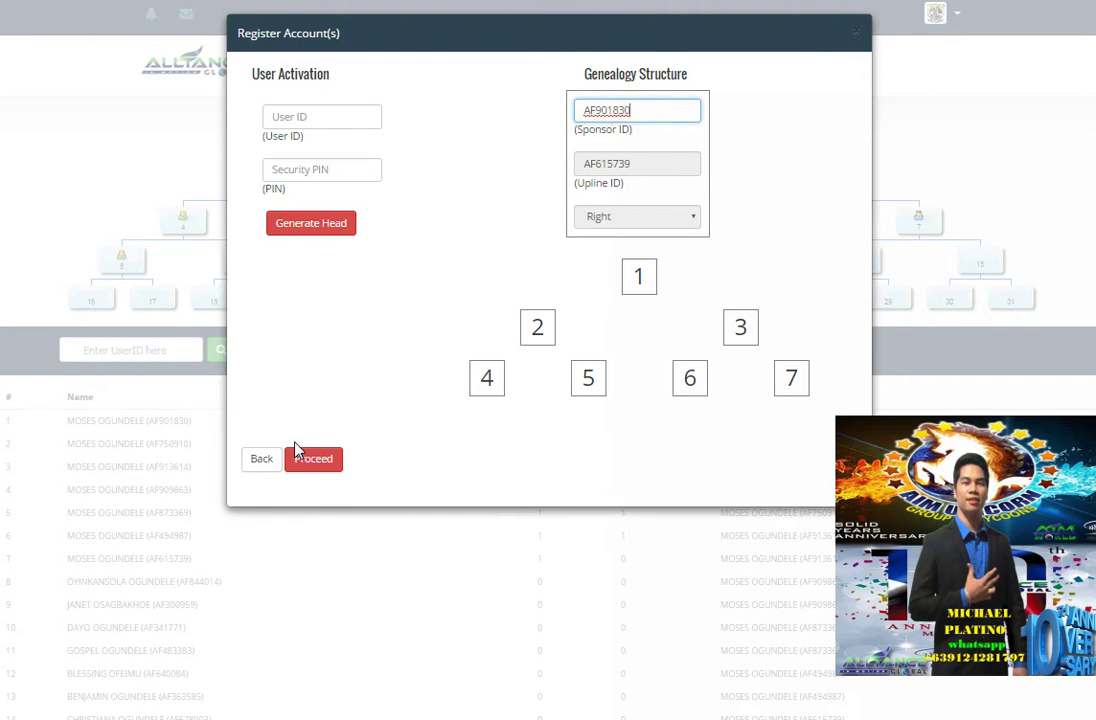
pyautogui.click(172, 561)
pyautogui.click(173, 562)
pyautogui.moveTo(665, 110); pyautogui.dragTo(553, 114)
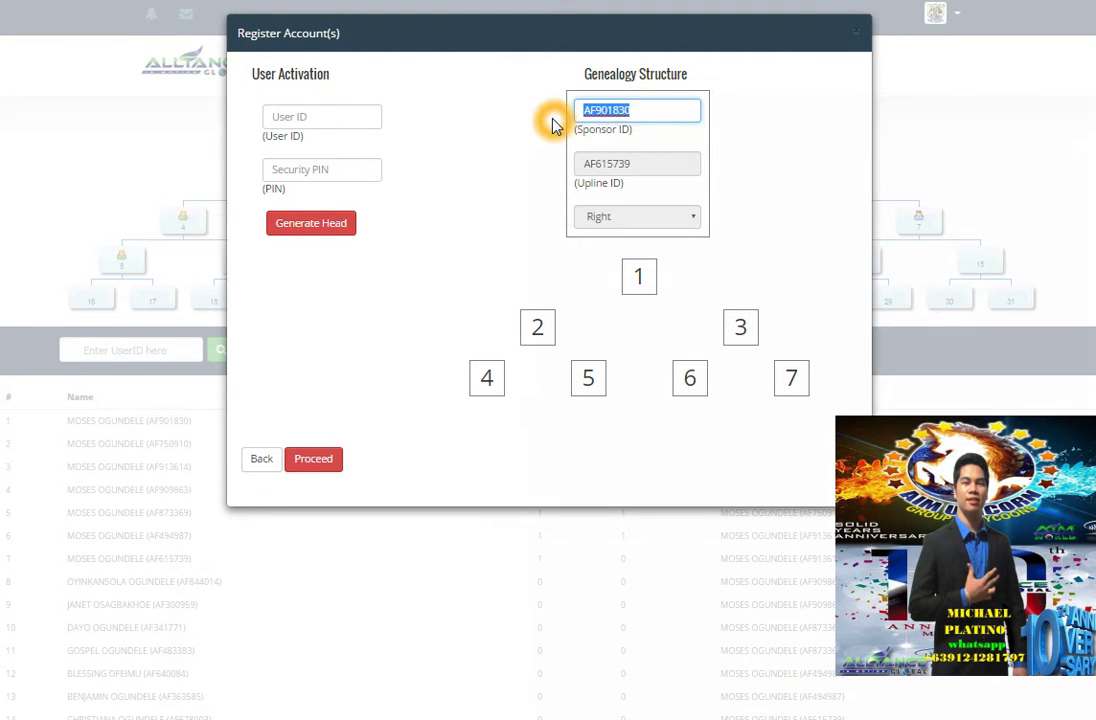
pyautogui.press('BackSpace')
pyautogui.rightClick(605, 112)
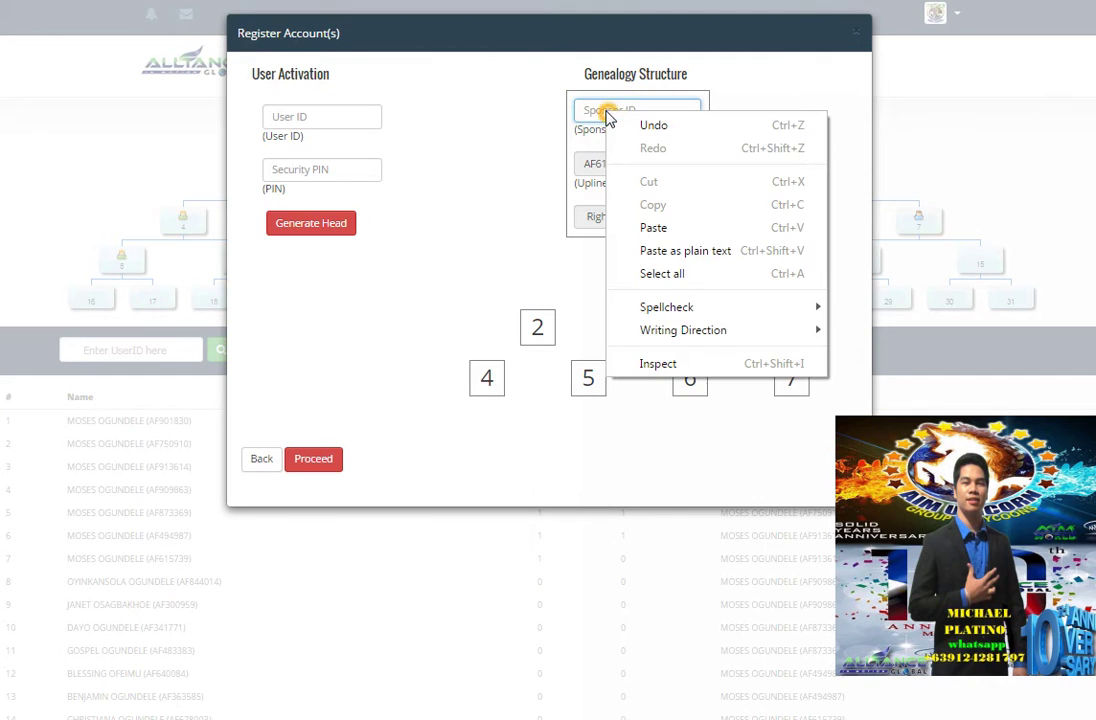
pyautogui.click(660, 224)
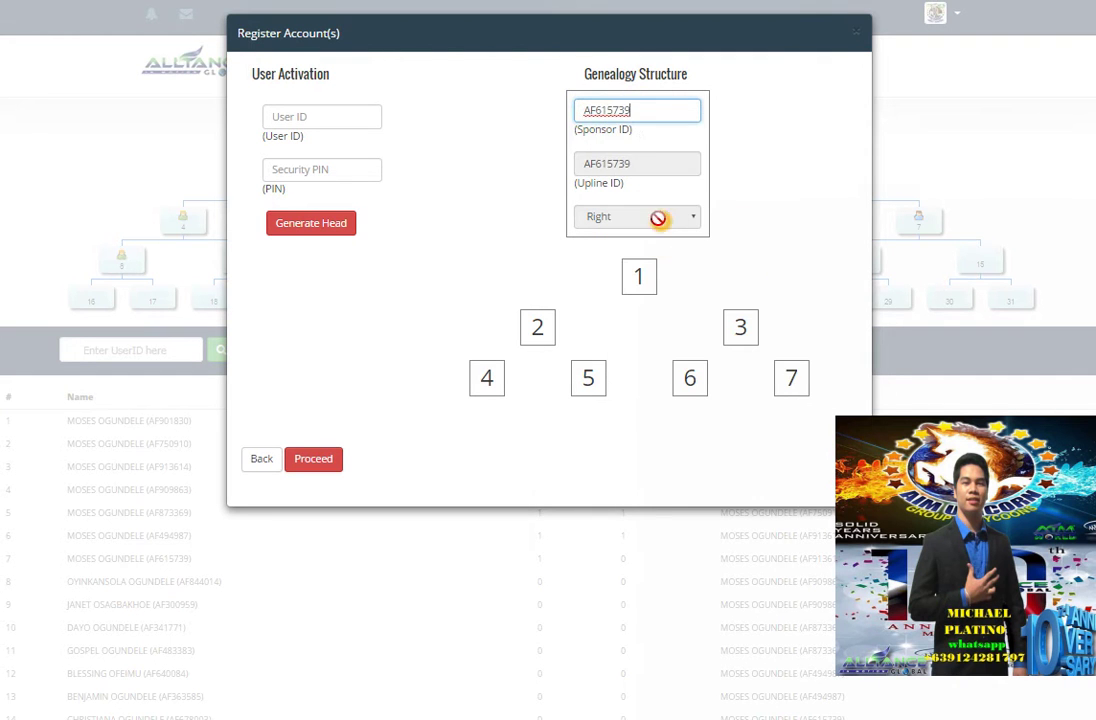
pyautogui.click(601, 175)
pyautogui.click(653, 189)
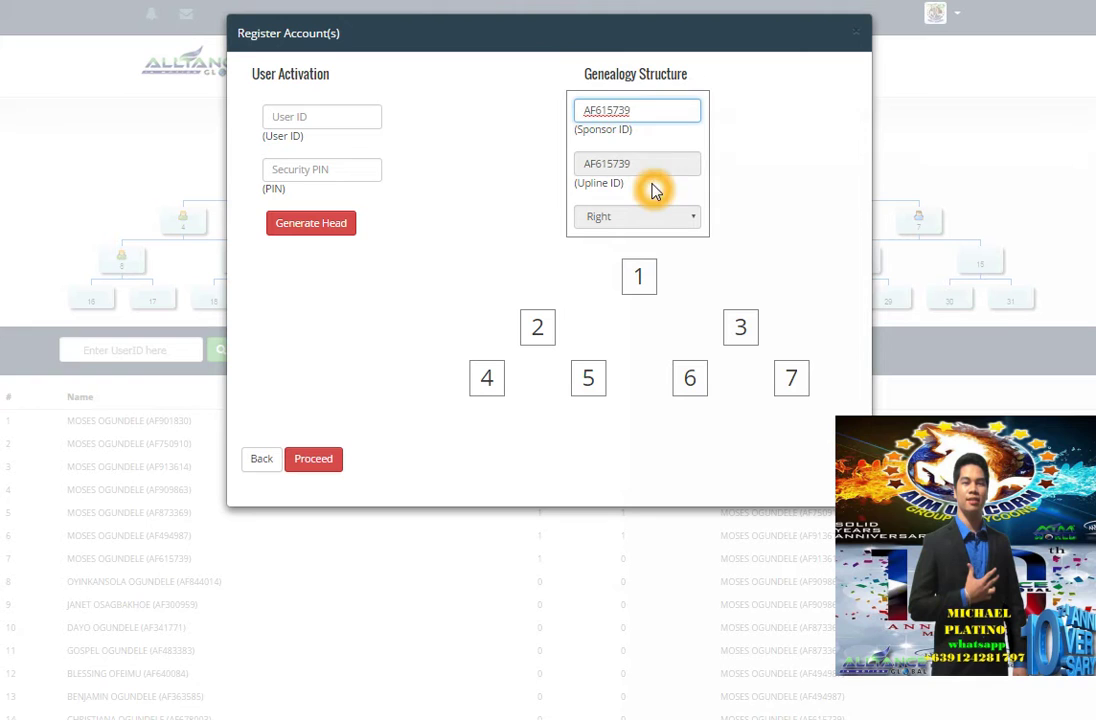
pyautogui.click(614, 113)
pyautogui.click(625, 112)
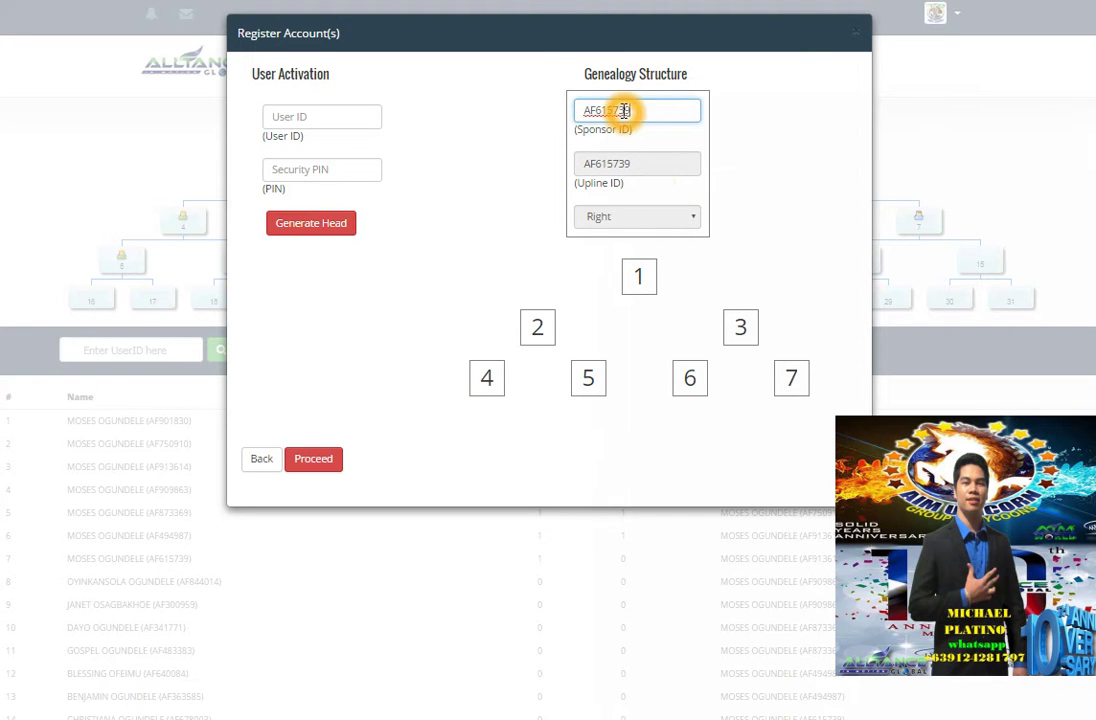
pyautogui.click(651, 112)
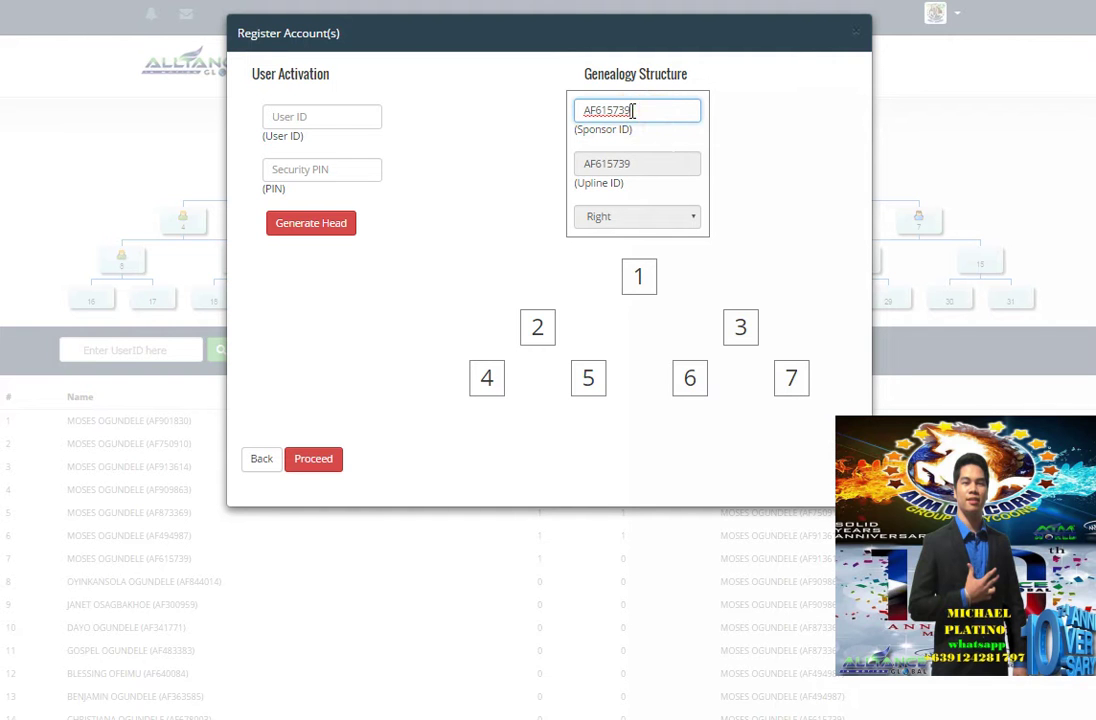
# - Enter the new account's User ID, copying it from the last row of CODES1.jpg in Windows Photo Viewer
pyautogui.click(304, 116)
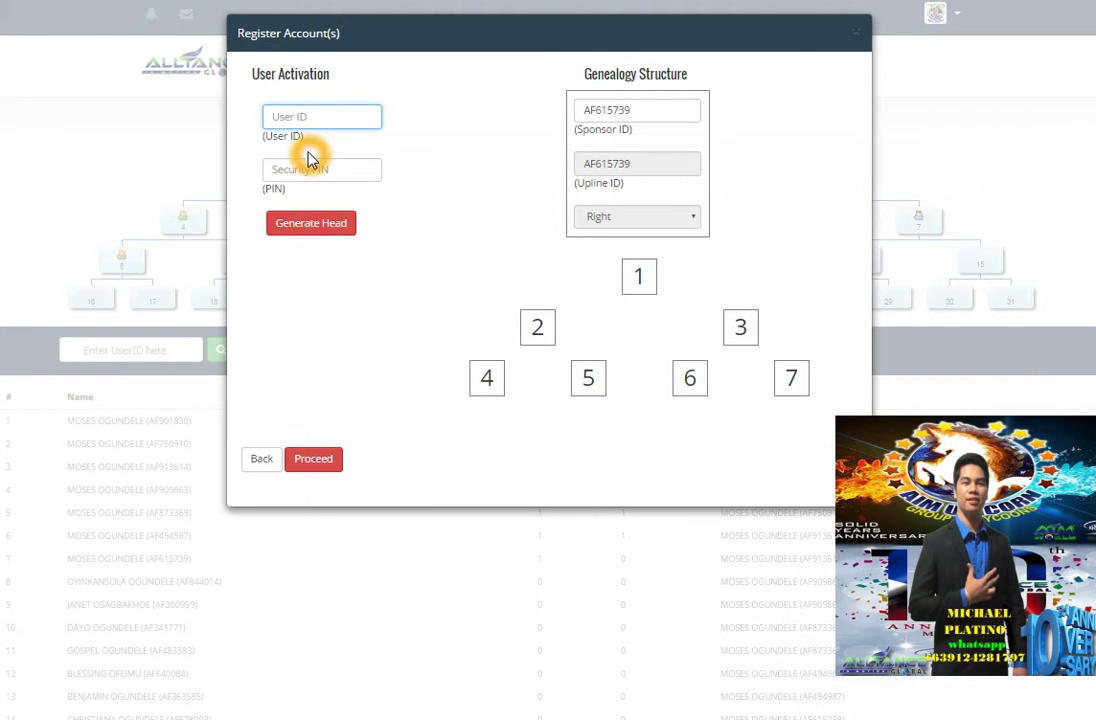
pyautogui.hotkey('alt', 'Tab')
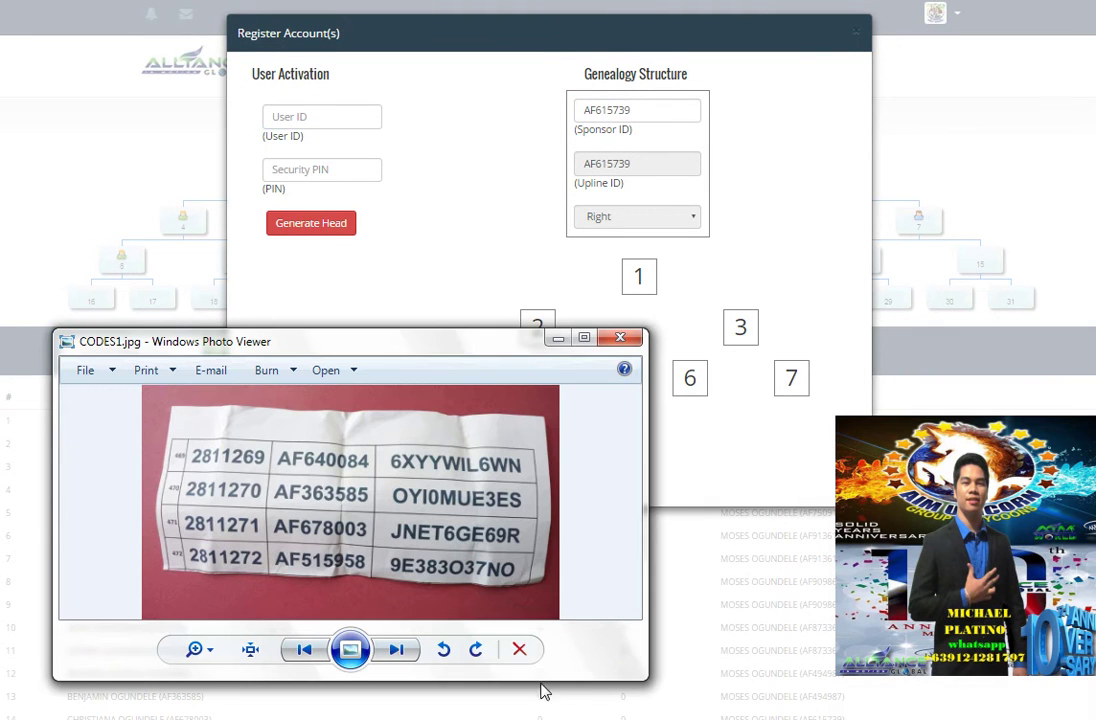
pyautogui.click(421, 562)
pyautogui.click(301, 113)
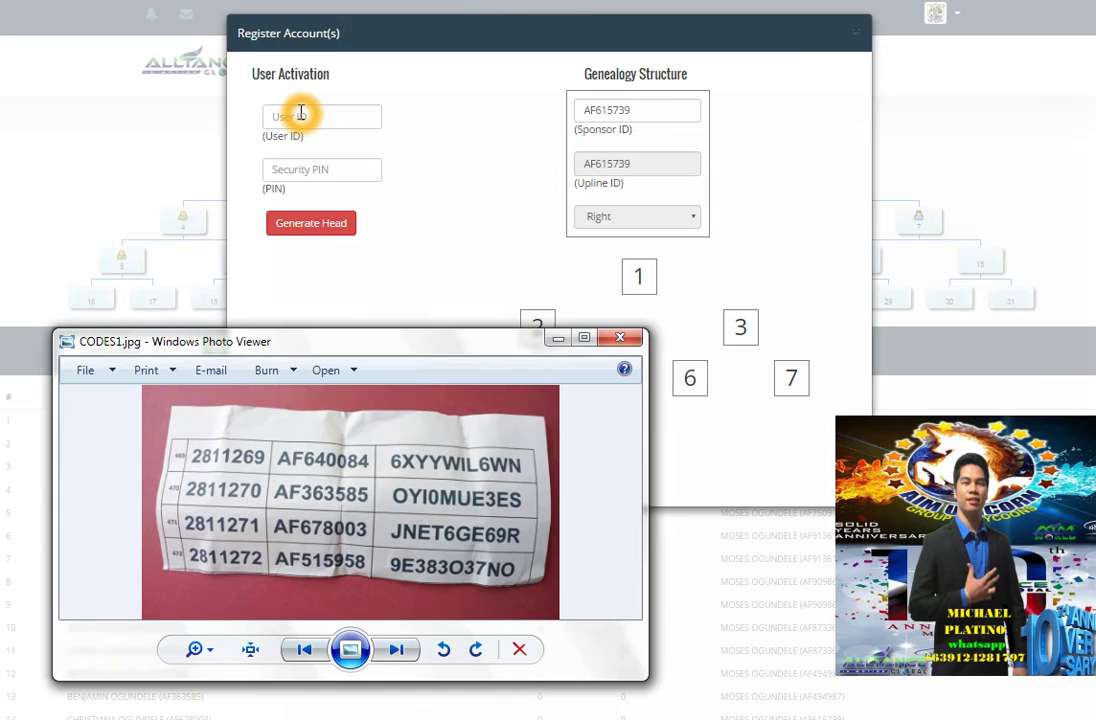
pyautogui.click(301, 113)
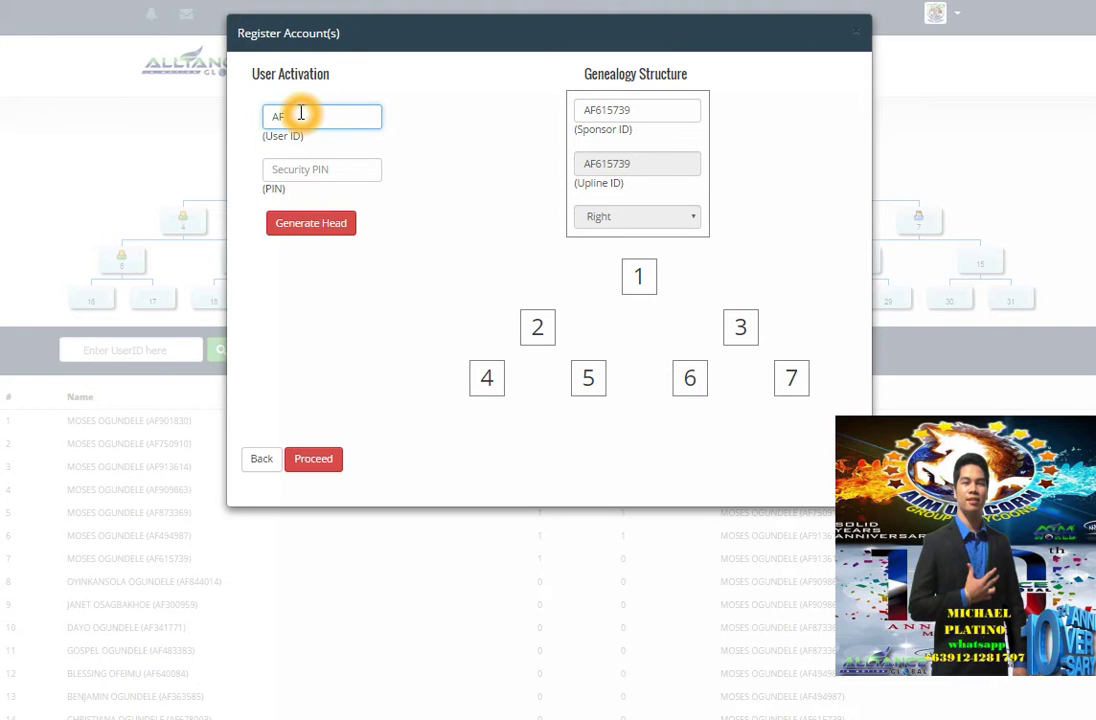
pyautogui.click(607, 714)
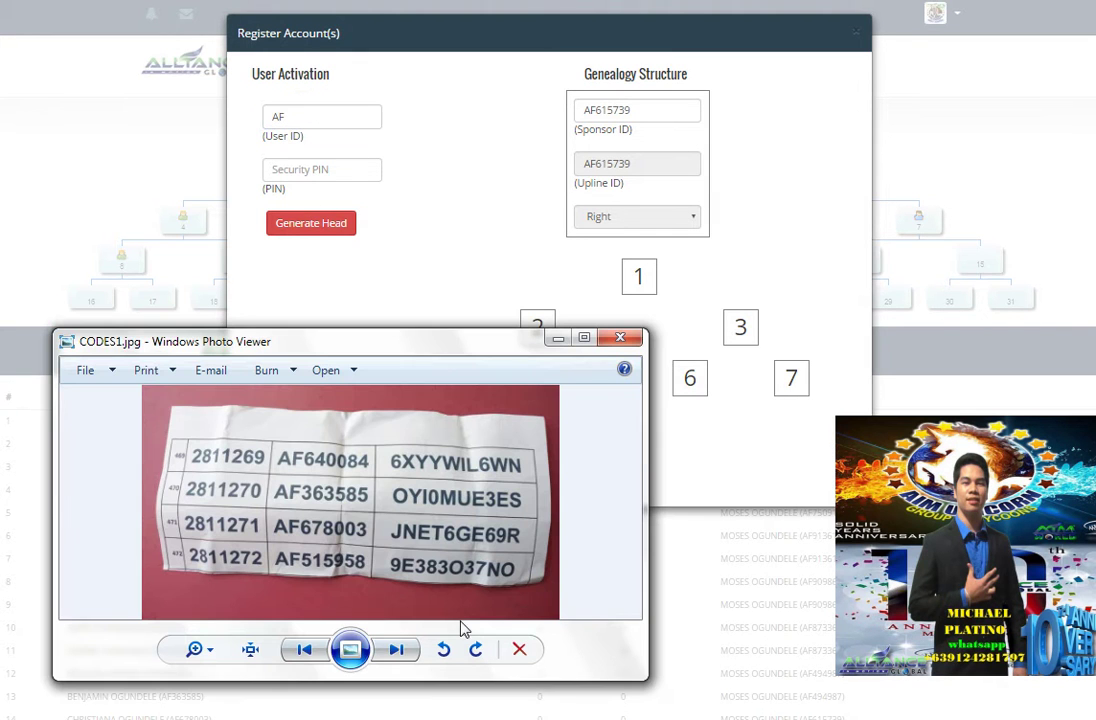
pyautogui.click(326, 122)
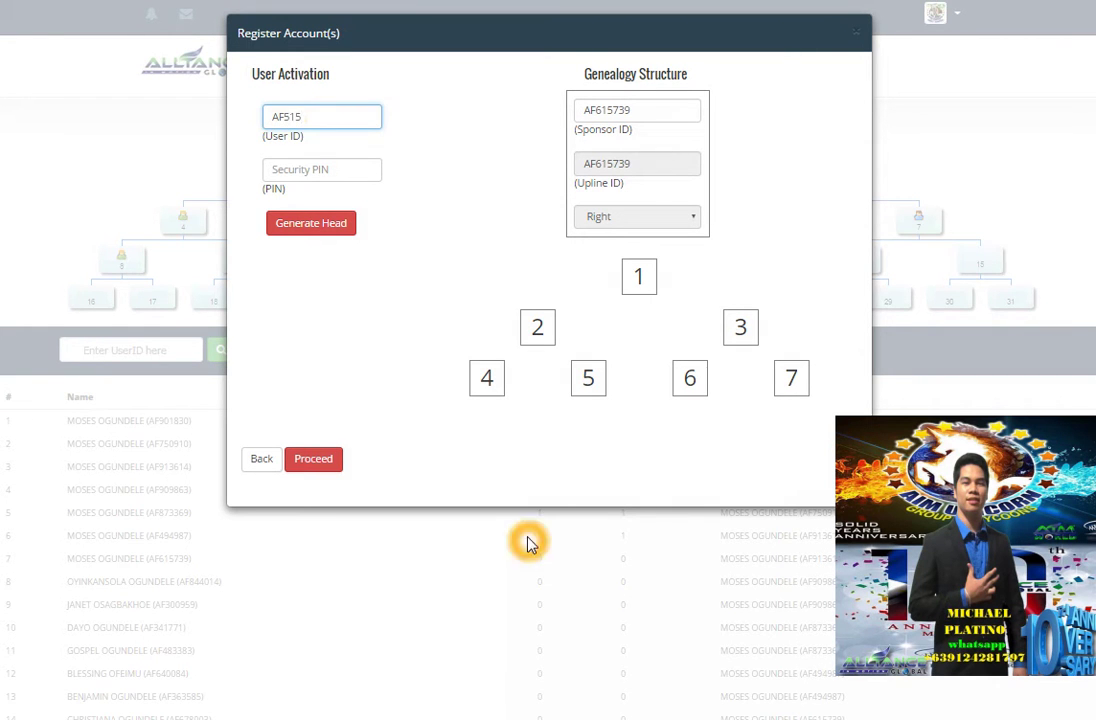
pyautogui.click(607, 714)
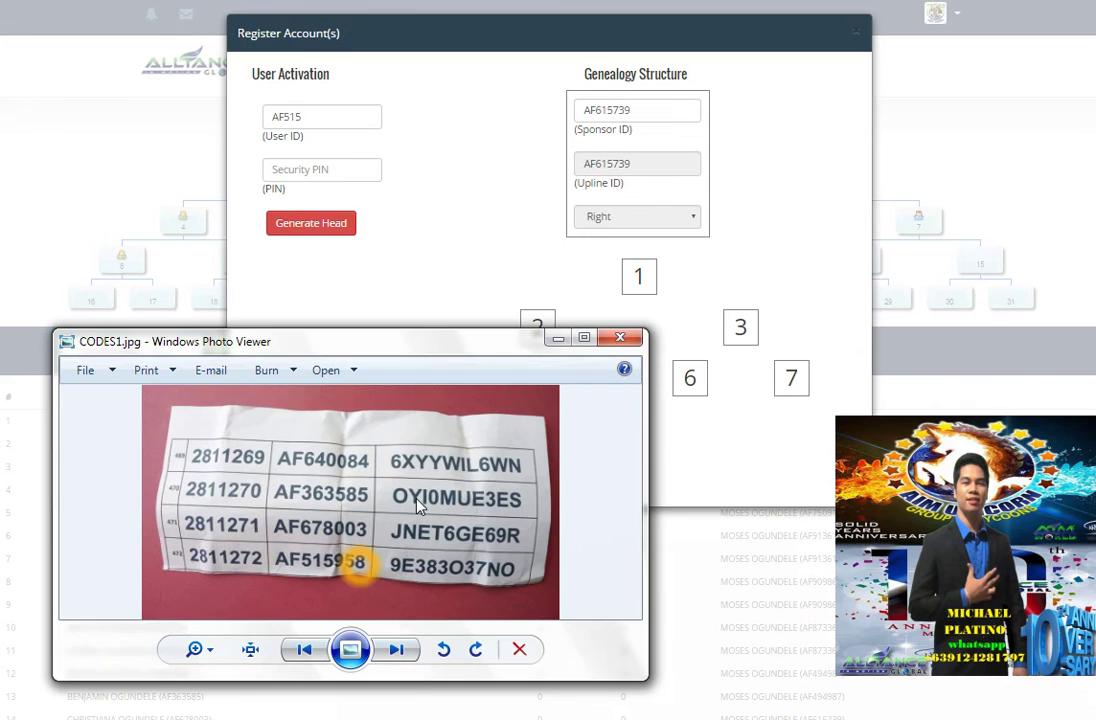
pyautogui.click(558, 338)
pyautogui.click(336, 122)
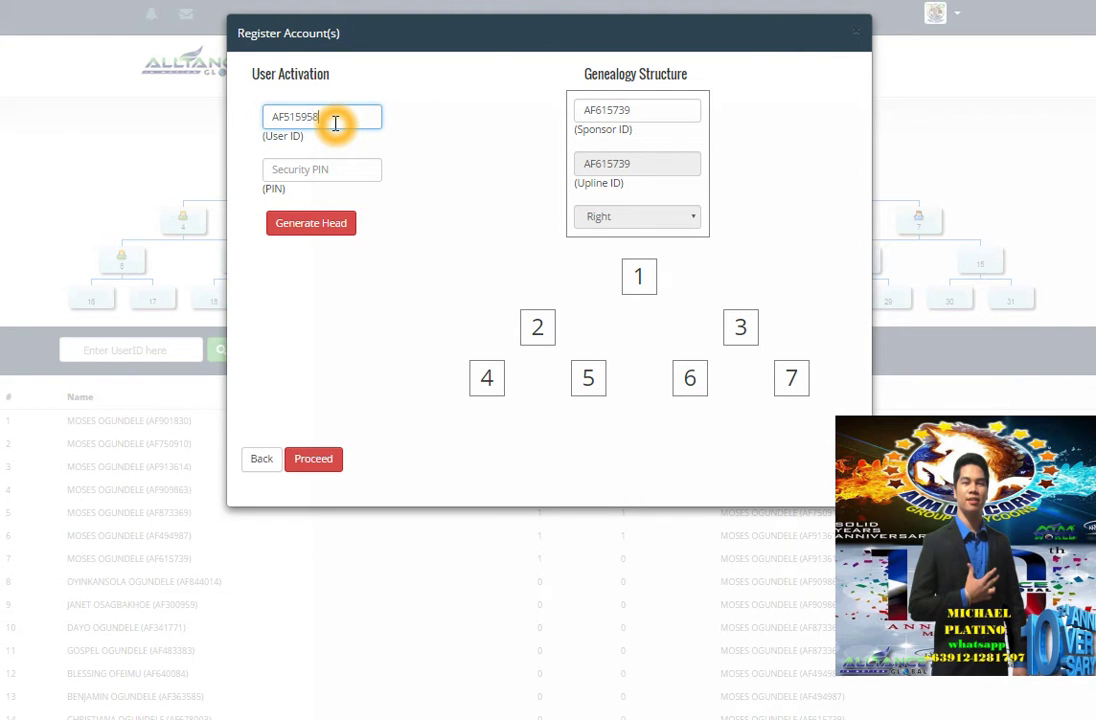
# - Enter the new account's security PIN, copying it from the last row of CODES1.jpg in Windows Photo Viewer
pyautogui.click(306, 171)
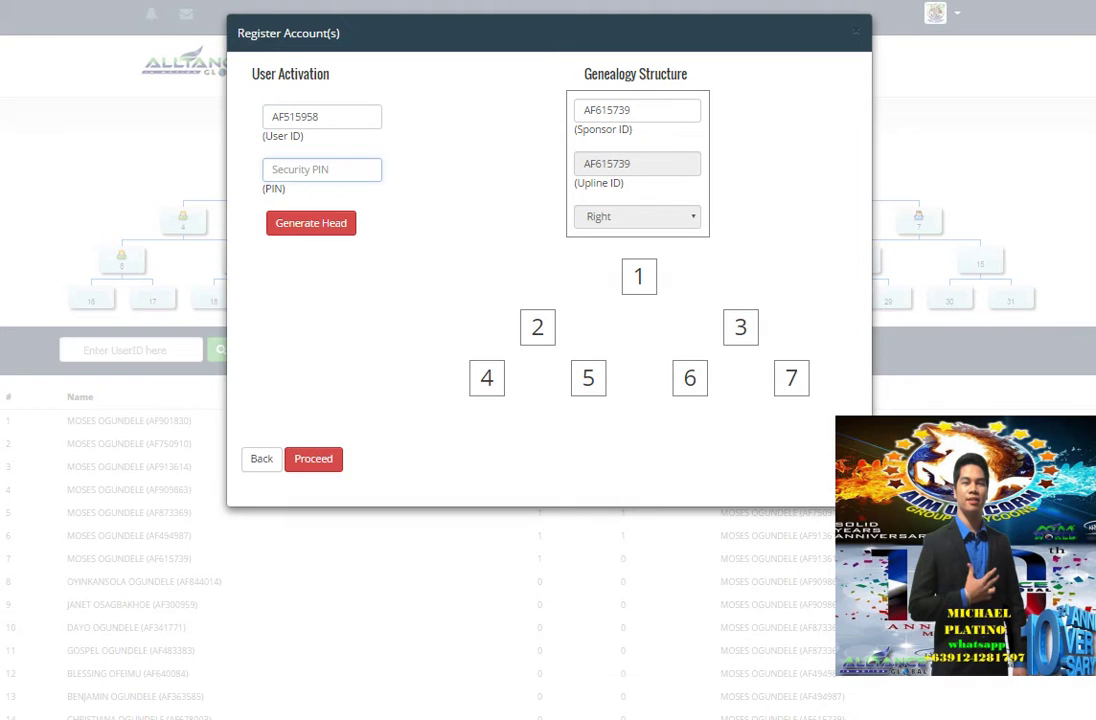
pyautogui.hotkey('alt', 'Tab')
pyautogui.click(426, 585)
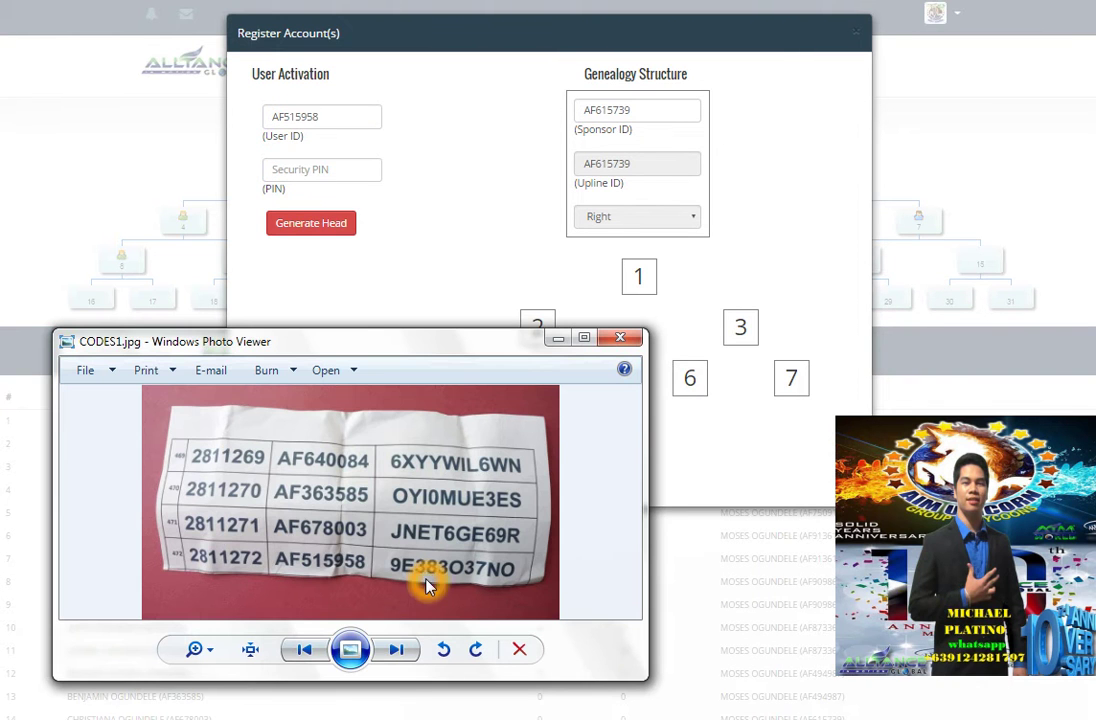
pyautogui.click(316, 169)
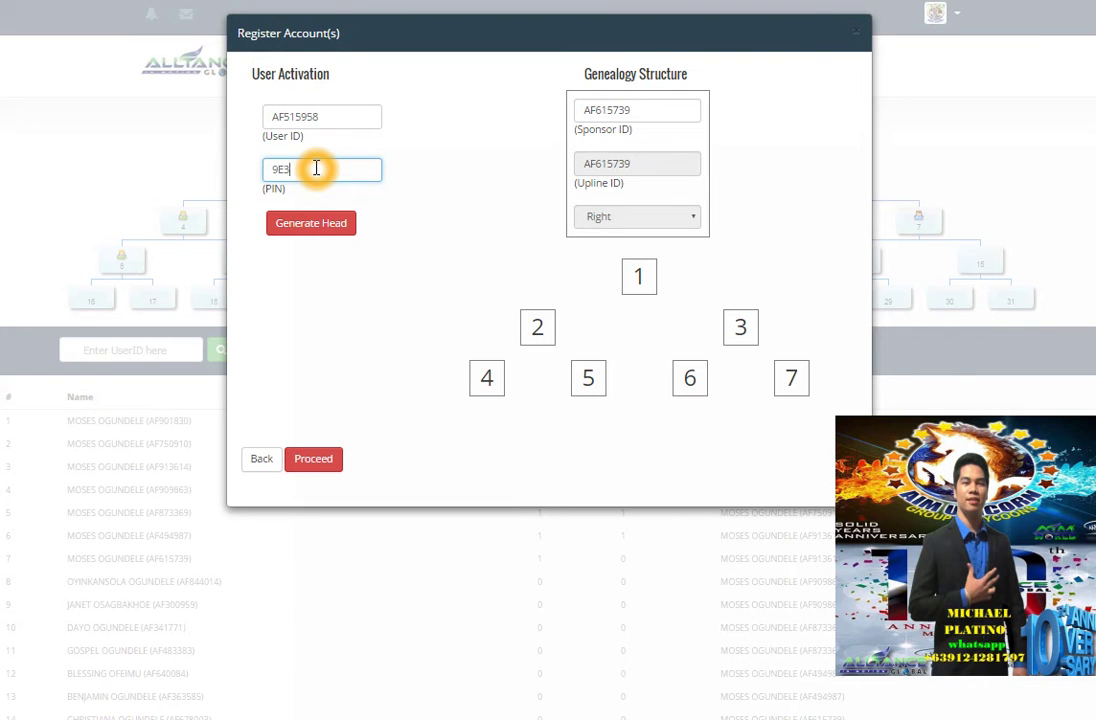
pyautogui.hotkey('alt', 'Tab')
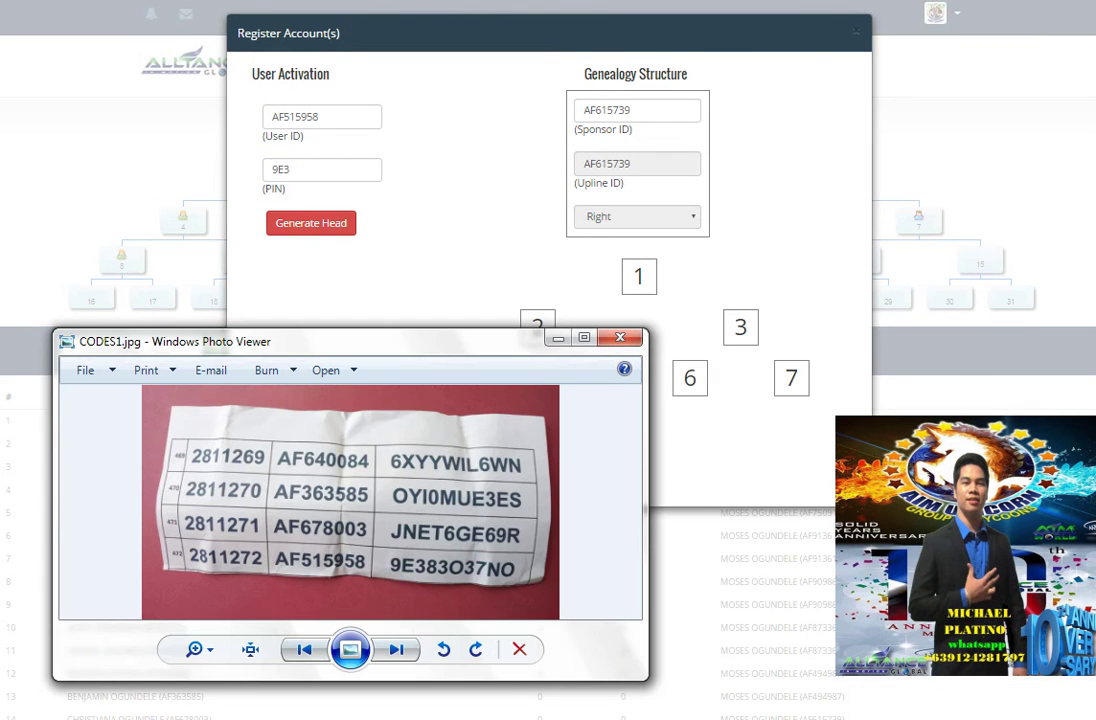
pyautogui.click(558, 338)
pyautogui.click(325, 177)
pyautogui.click(557, 338)
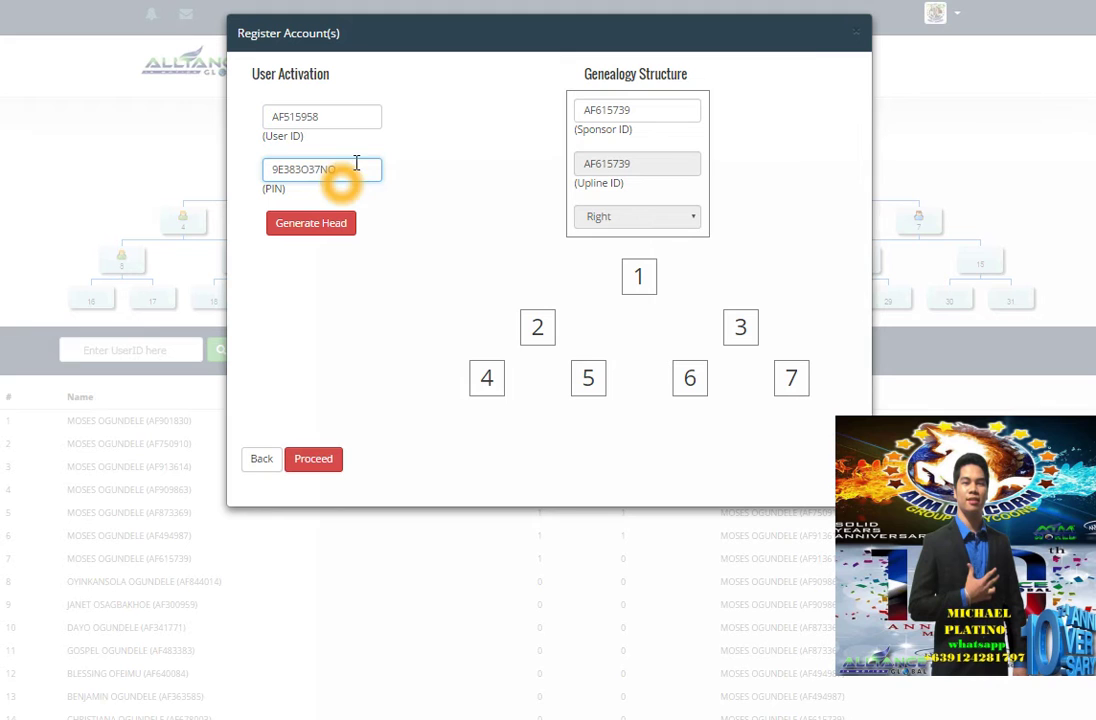
# - Check the entered User ID and security PIN against the last row of CODES1.jpg
pyautogui.click(600, 715)
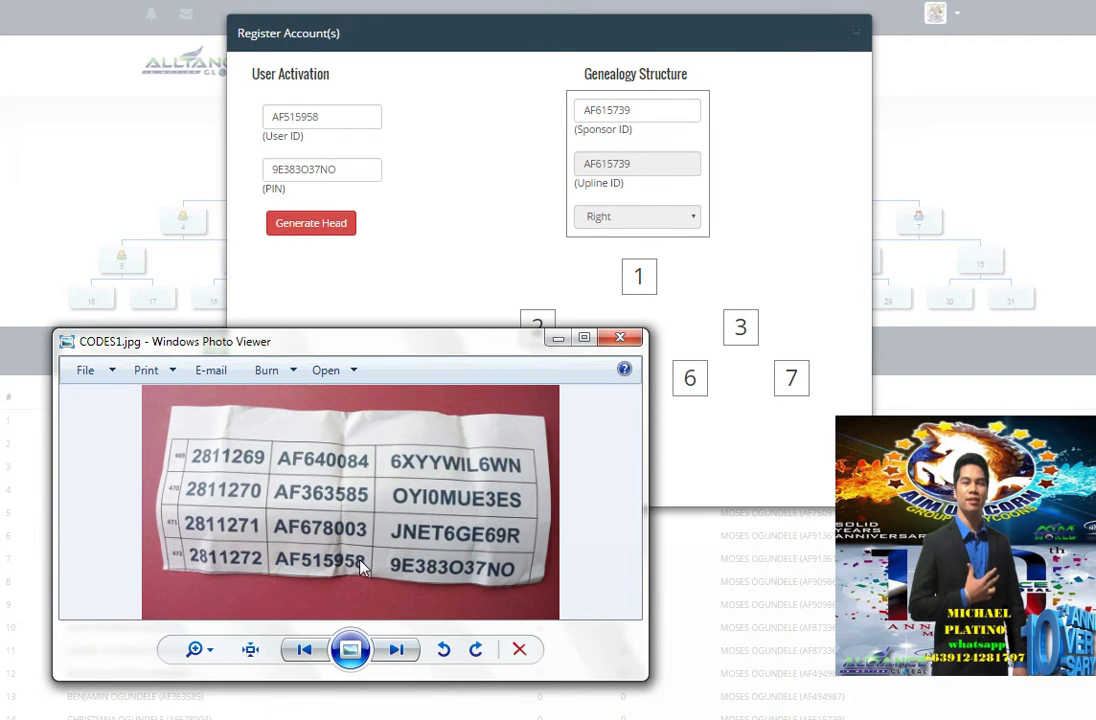
pyautogui.click(416, 572)
pyautogui.click(558, 338)
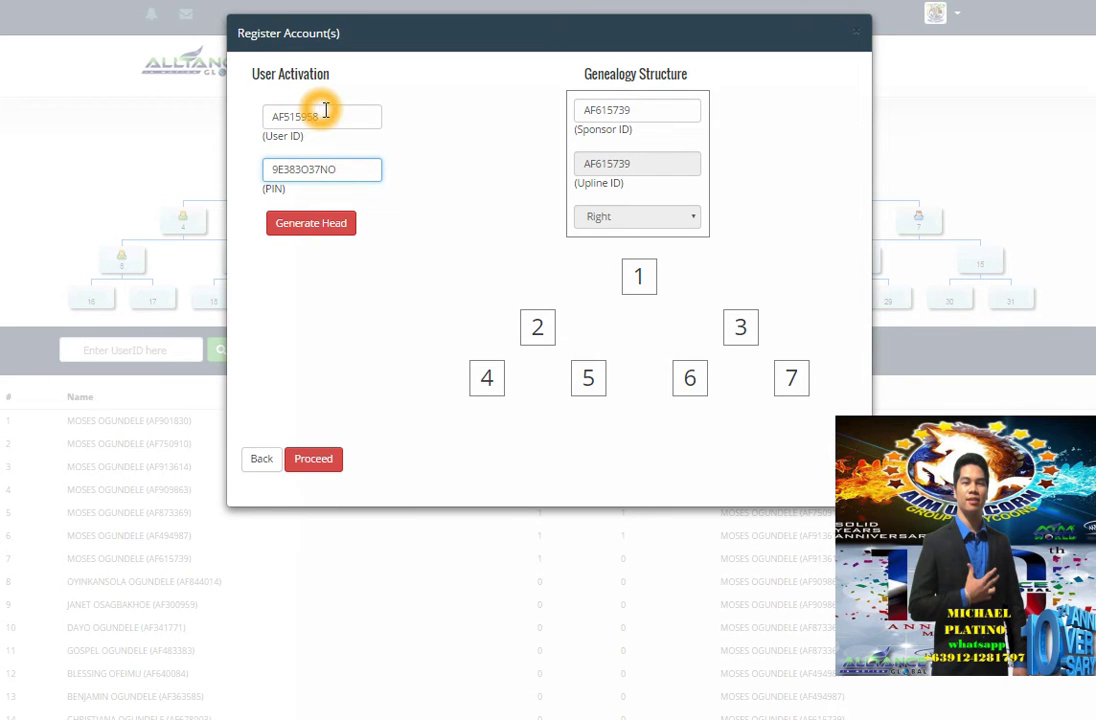
# - Generate the head for position 1 of the genealogy structure from the entered User ID and security PIN
pyautogui.click(334, 227)
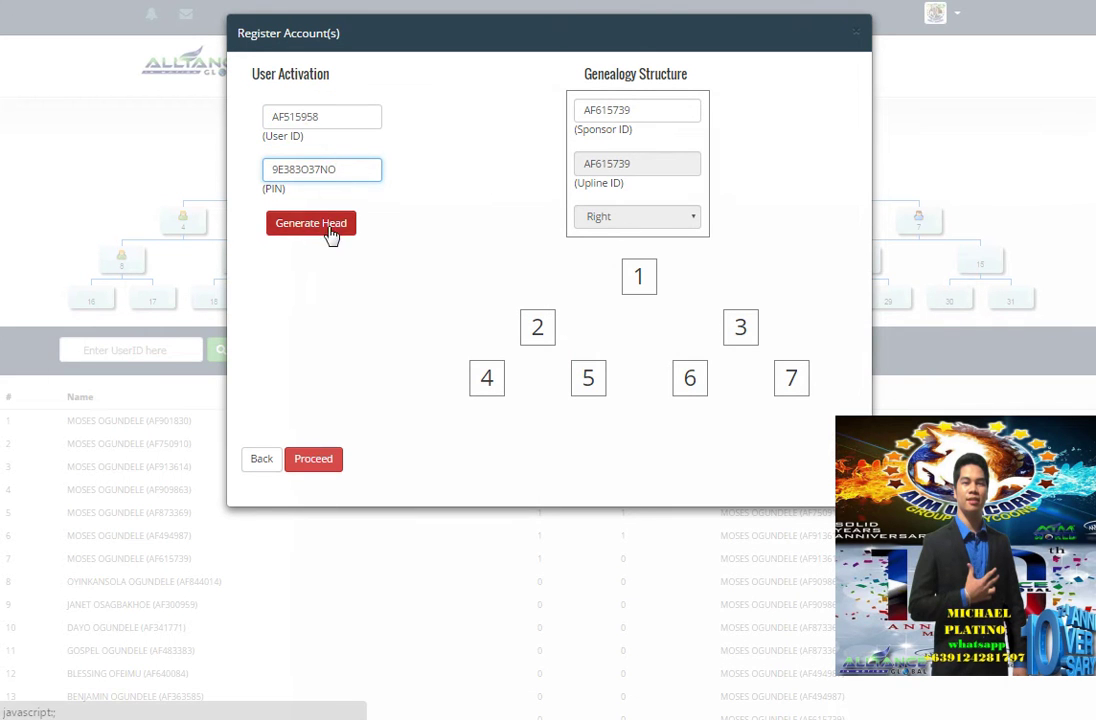
pyautogui.click(332, 228)
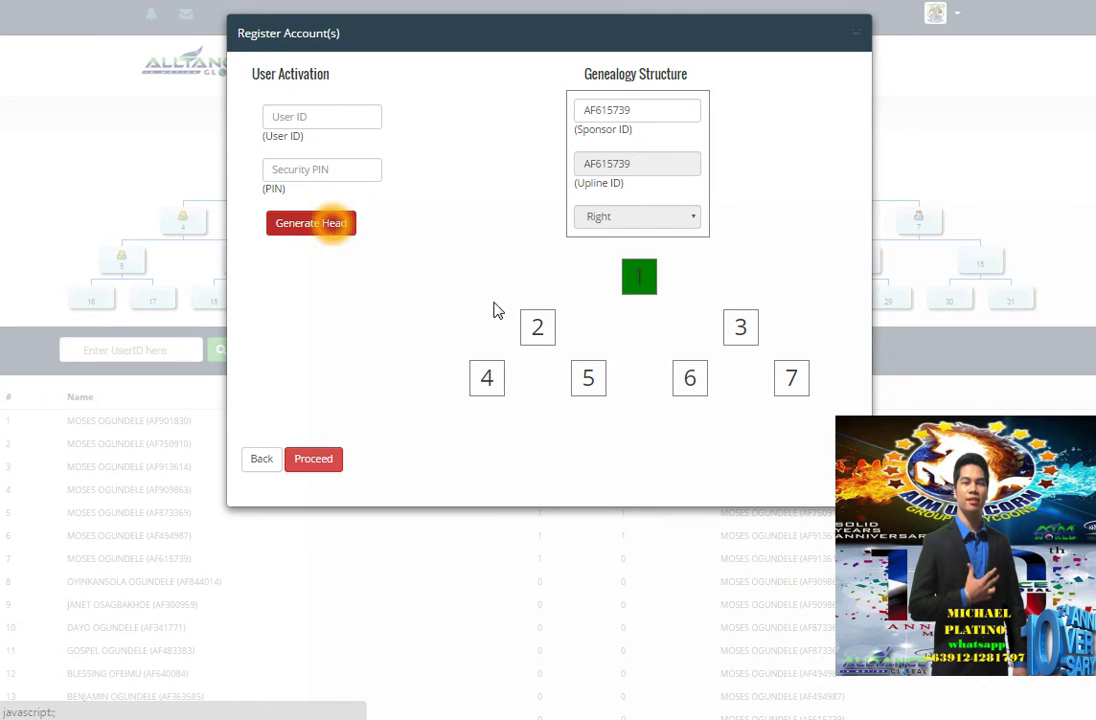
pyautogui.click(313, 228)
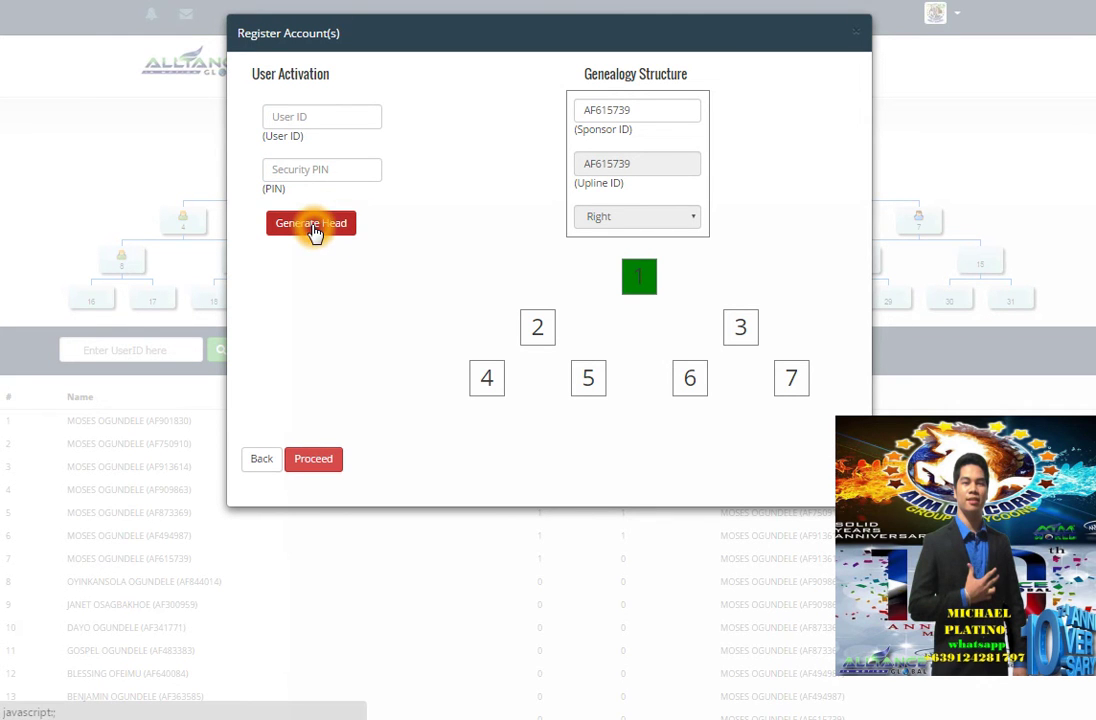
pyautogui.click(632, 282)
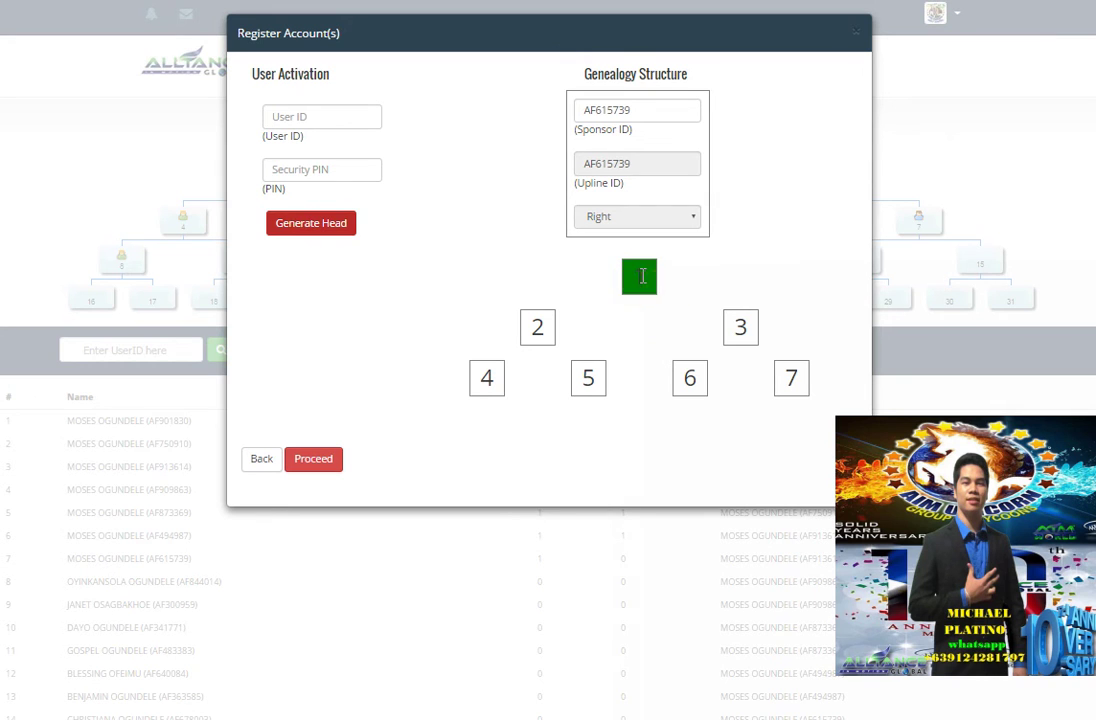
pyautogui.click(642, 276)
# - Proceed with the registration, review the sponsor and upline placement, and confirm it
pyautogui.click(286, 459)
pyautogui.click(315, 460)
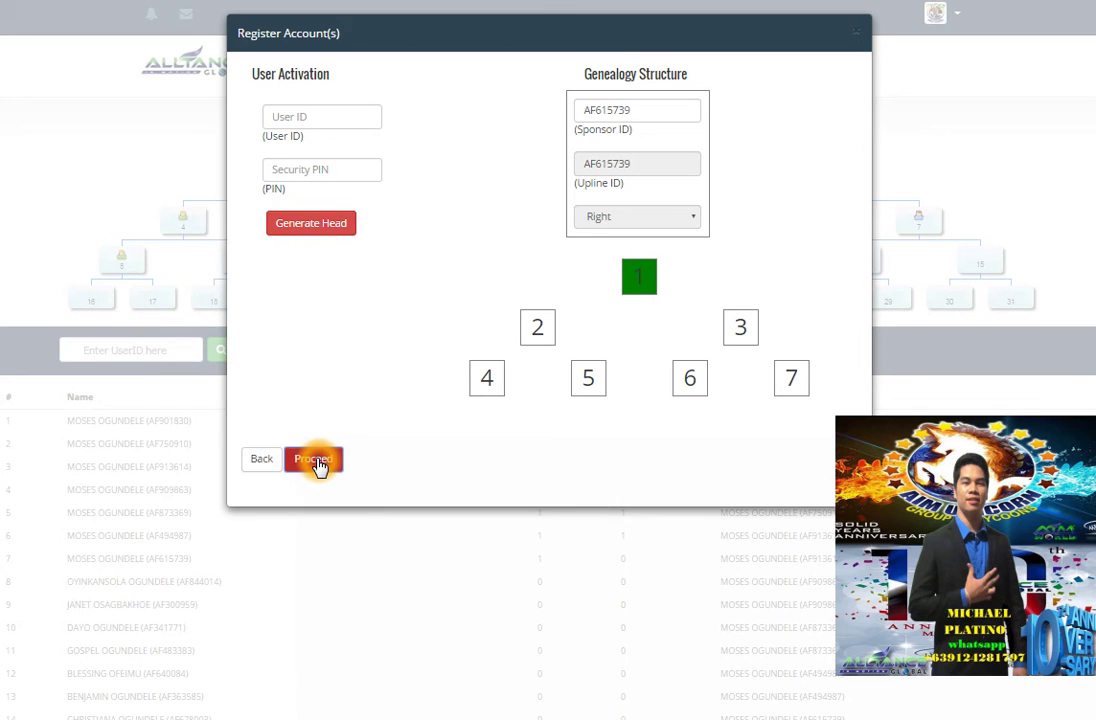
pyautogui.click(317, 462)
pyautogui.click(333, 461)
pyautogui.click(350, 458)
pyautogui.click(317, 464)
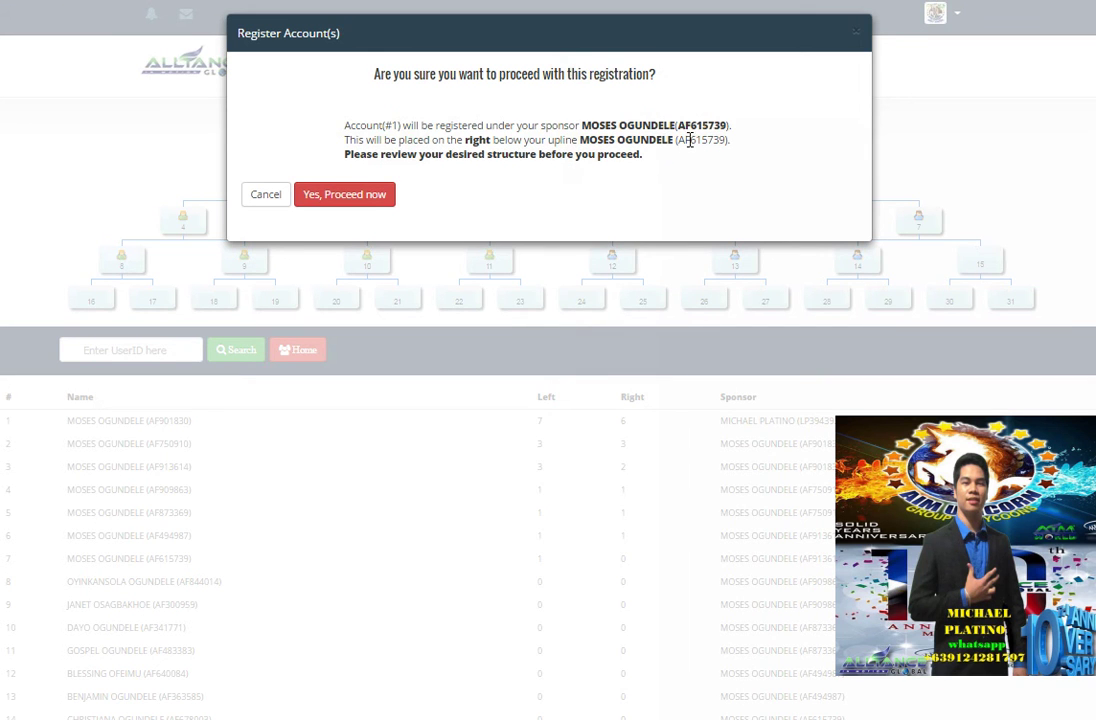
pyautogui.click(386, 143)
pyautogui.click(352, 197)
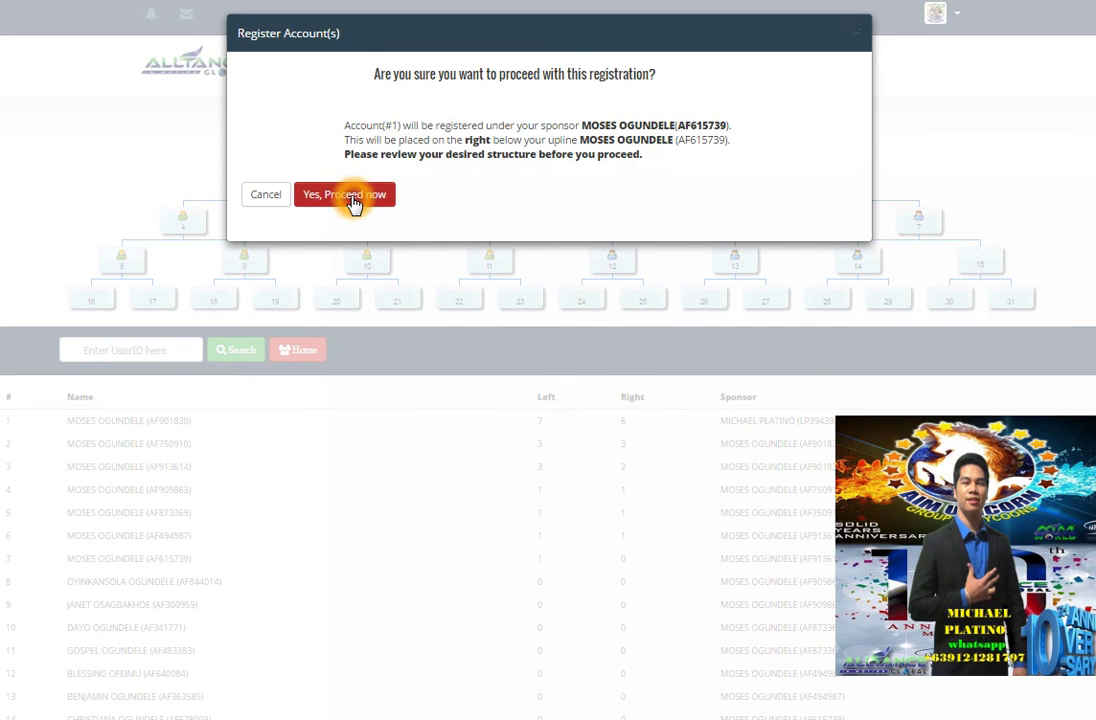
pyautogui.click(352, 197)
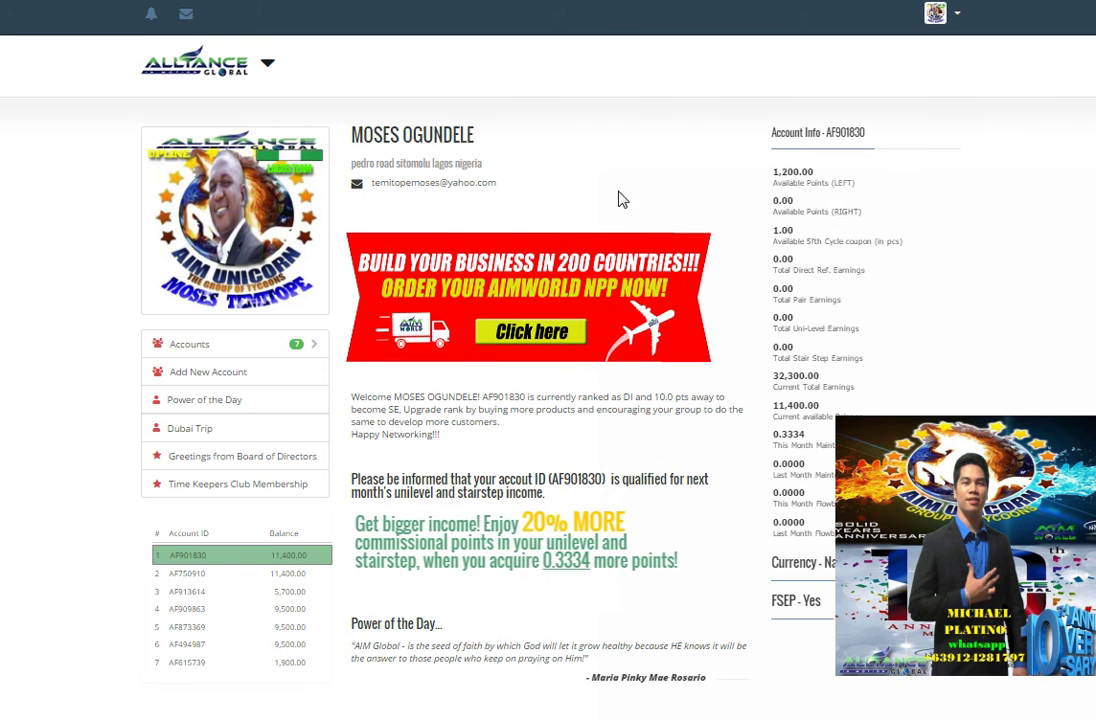
# - Log out of the sponsor's account and sign back in to reload its dashboard
pyautogui.click(914, 160)
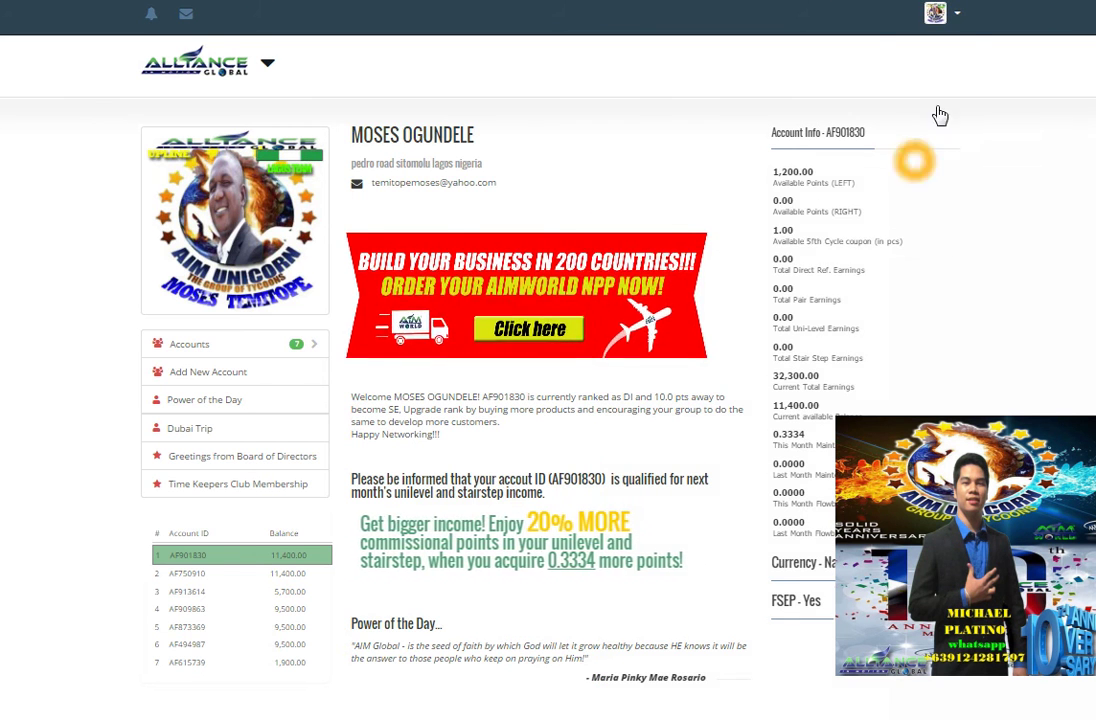
pyautogui.click(958, 17)
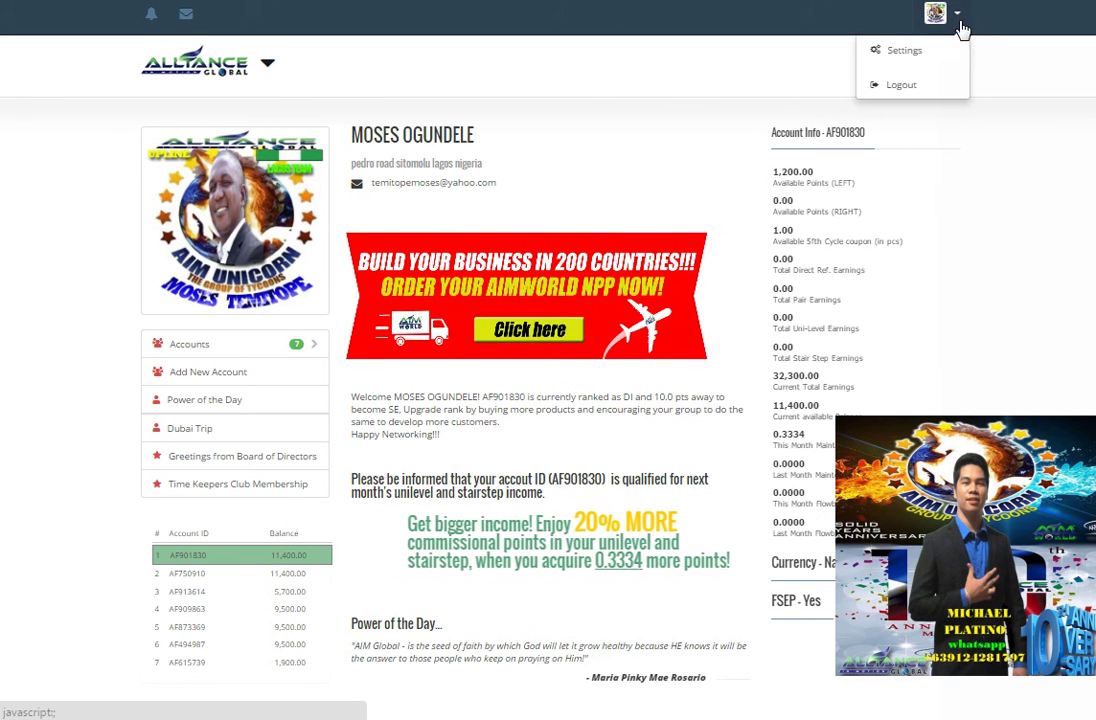
pyautogui.click(928, 86)
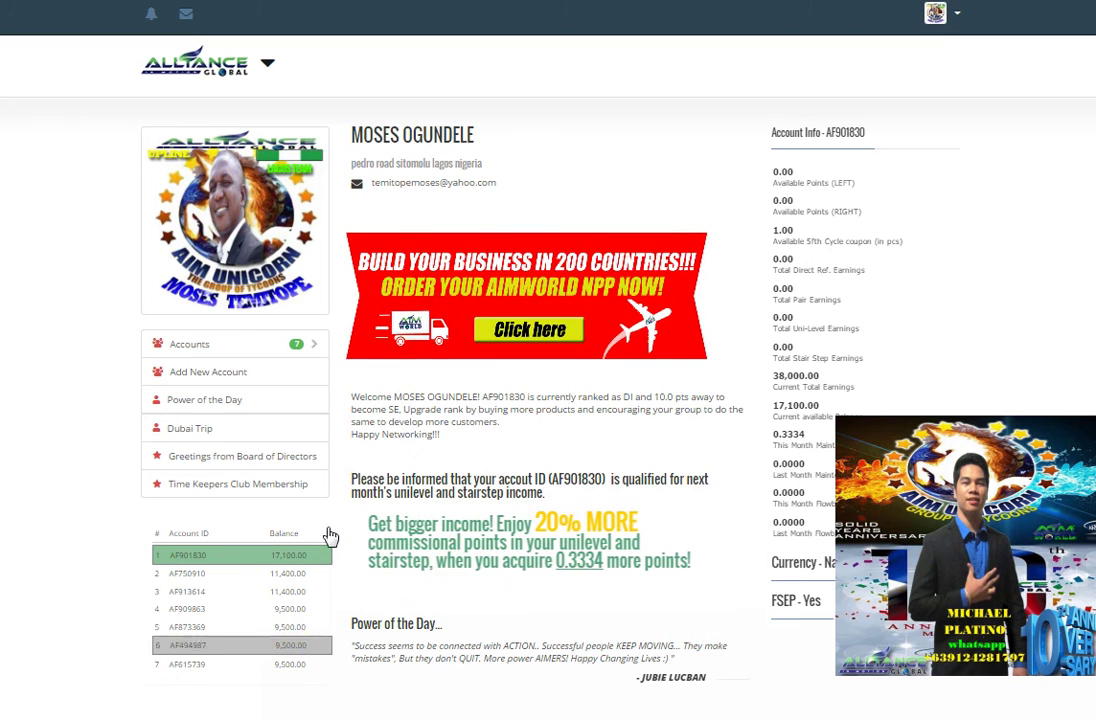
# - Open the genealogy tree and examine the account now placed in position 15
pyautogui.moveTo(270, 66)
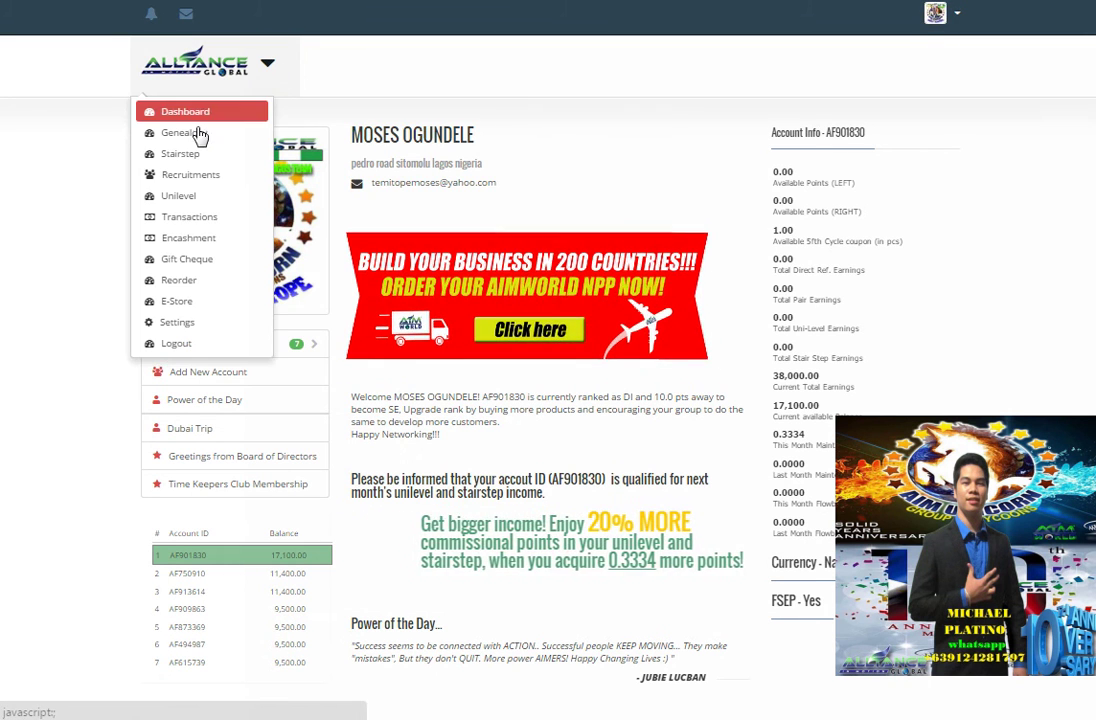
pyautogui.click(205, 133)
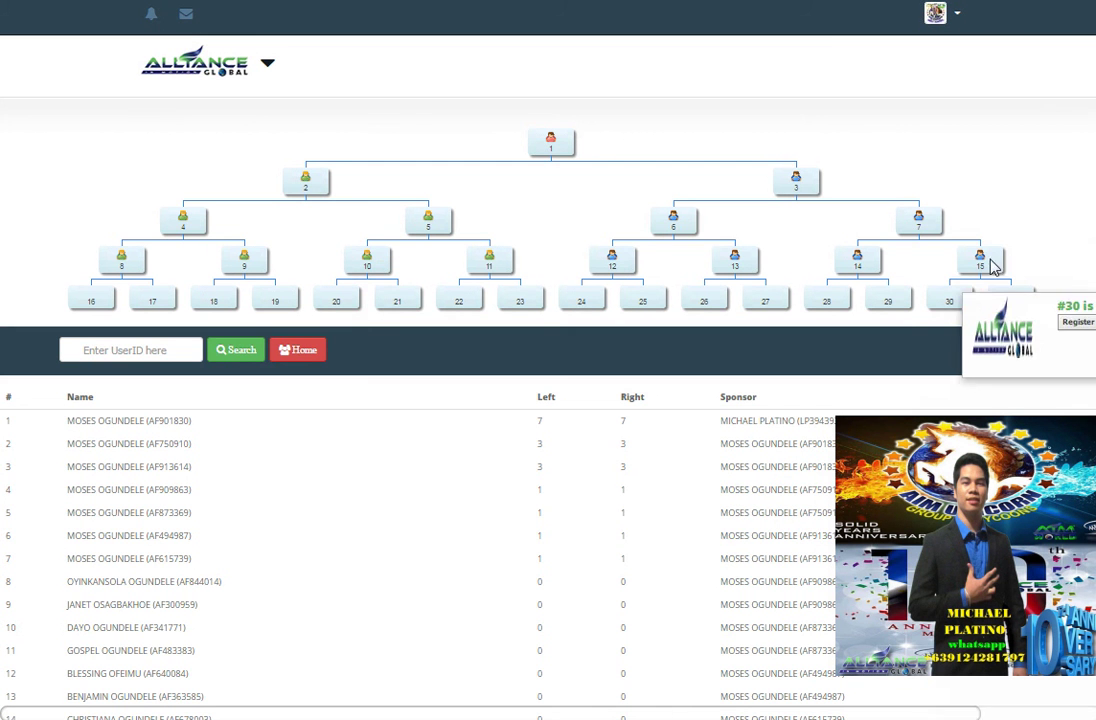
pyautogui.click(981, 262)
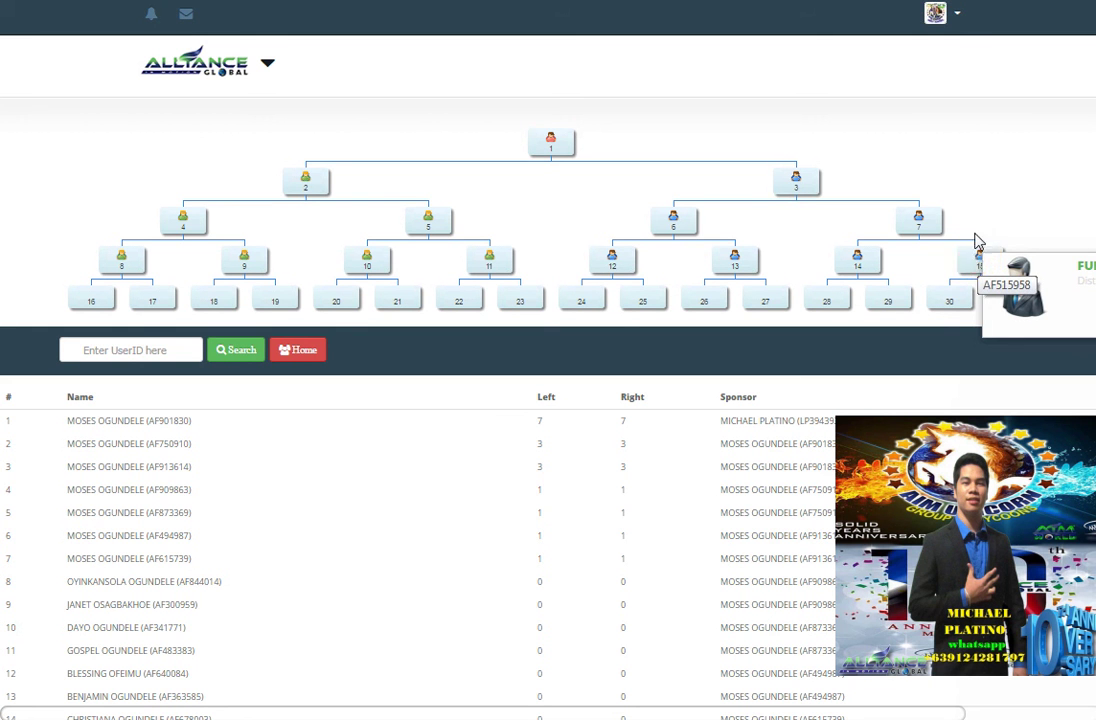
# - Log out and sign in to the newly registered downline account with its username and account password
pyautogui.click(942, 15)
pyautogui.click(902, 84)
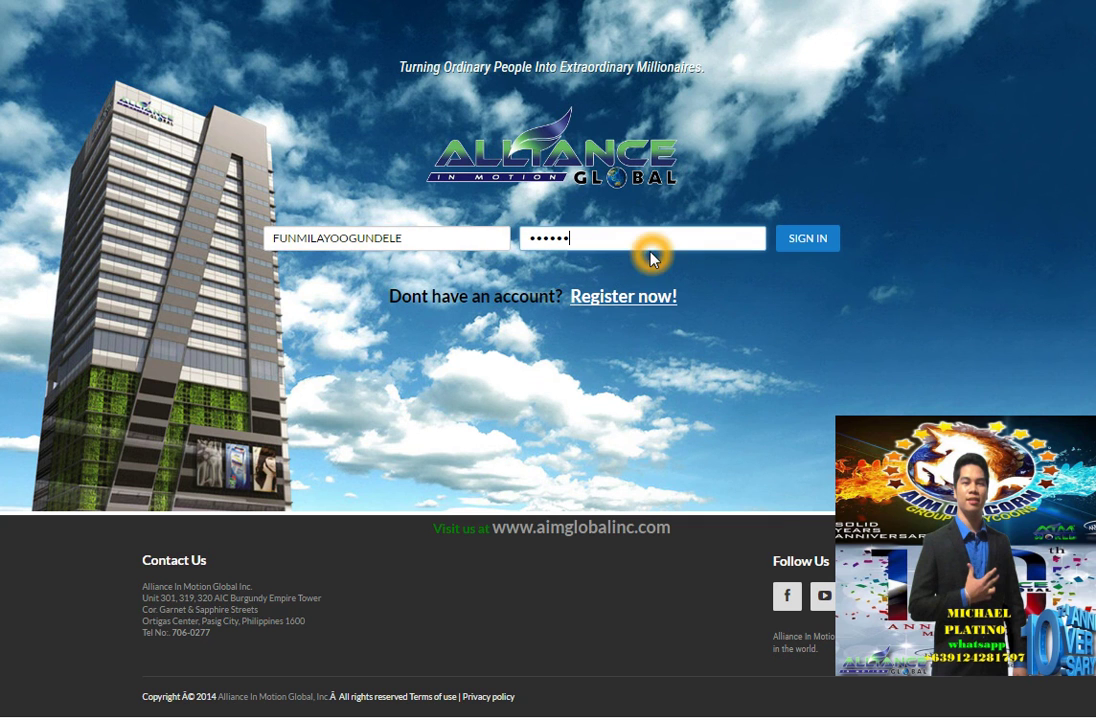
pyautogui.click(827, 240)
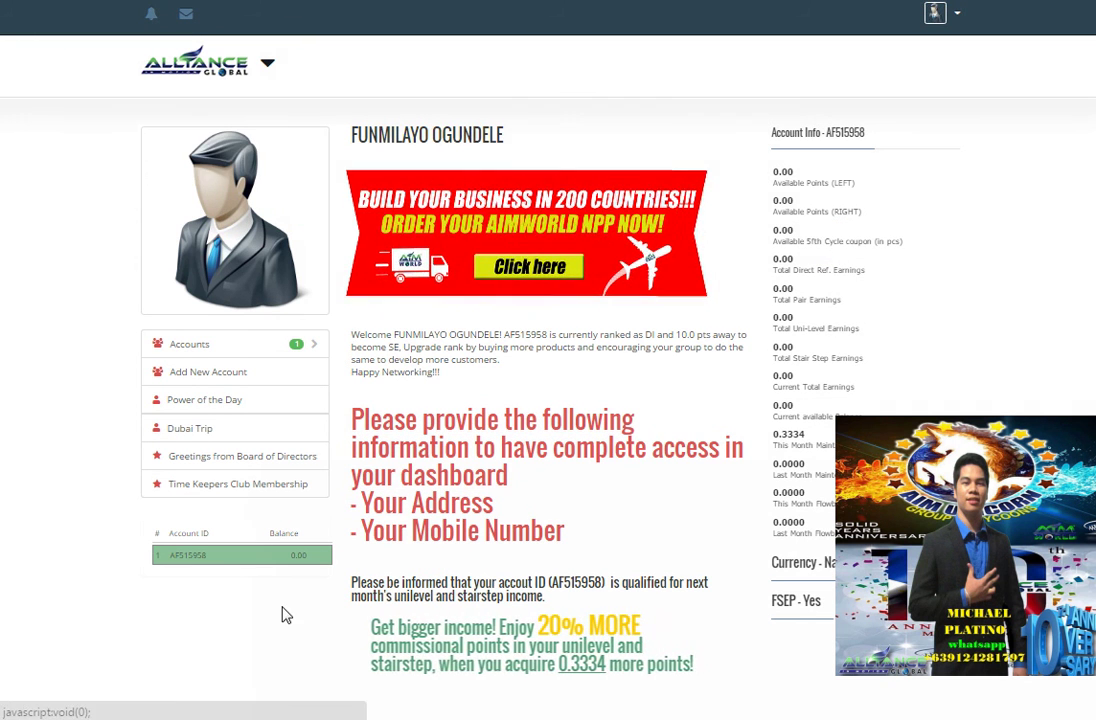
# - Open the profile settings from the dashboard notice requesting the address and mobile number
pyautogui.click(598, 523)
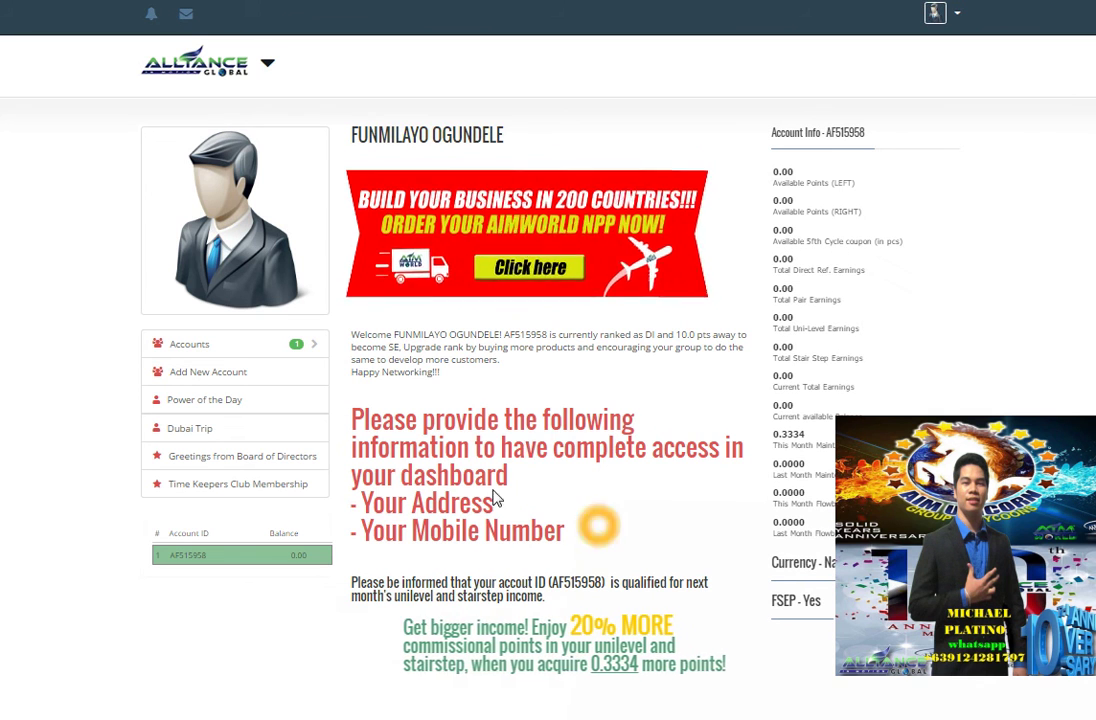
pyautogui.click(229, 617)
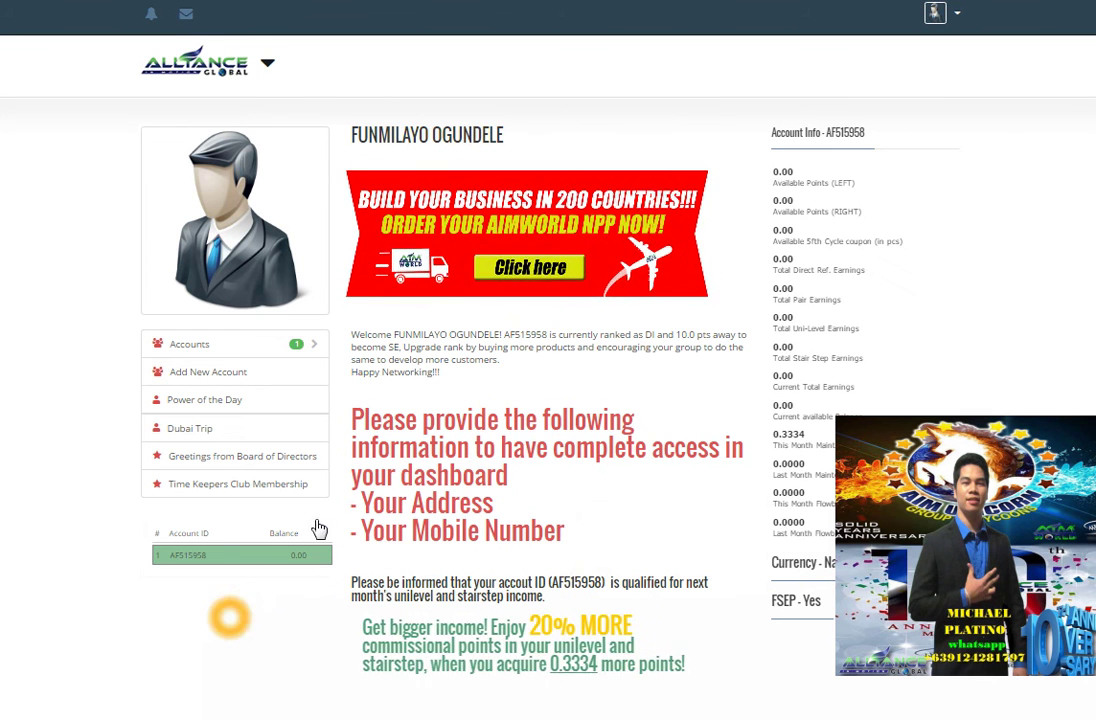
pyautogui.click(578, 104)
pyautogui.click(597, 100)
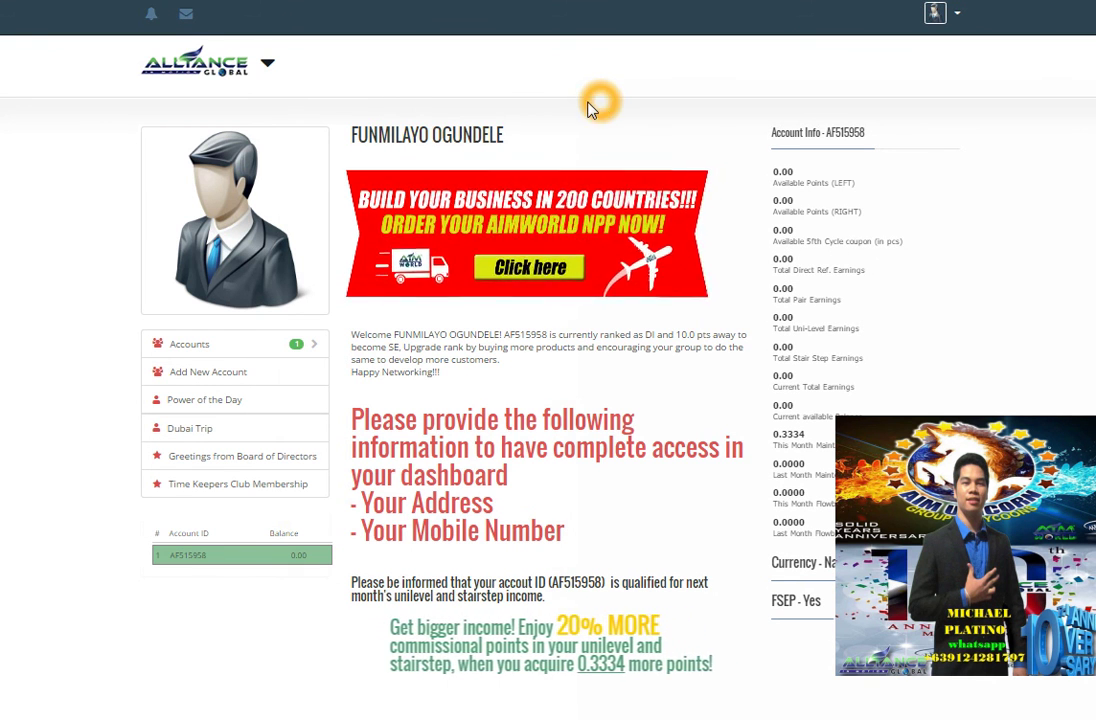
pyautogui.click(482, 488)
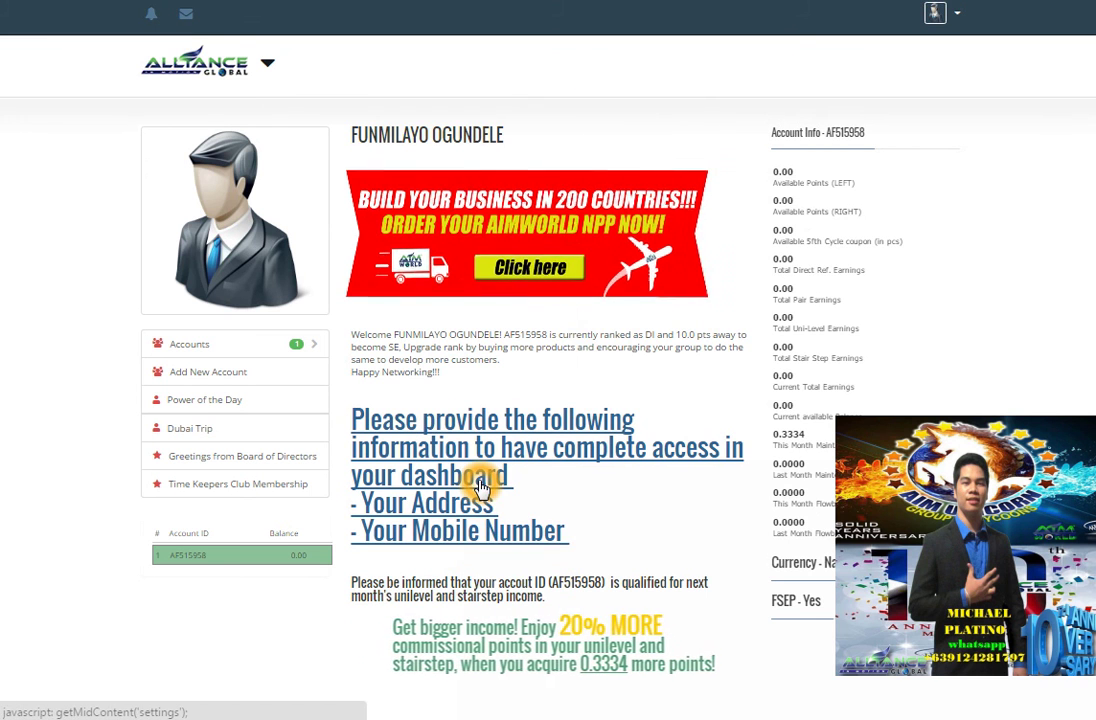
pyautogui.click(466, 461)
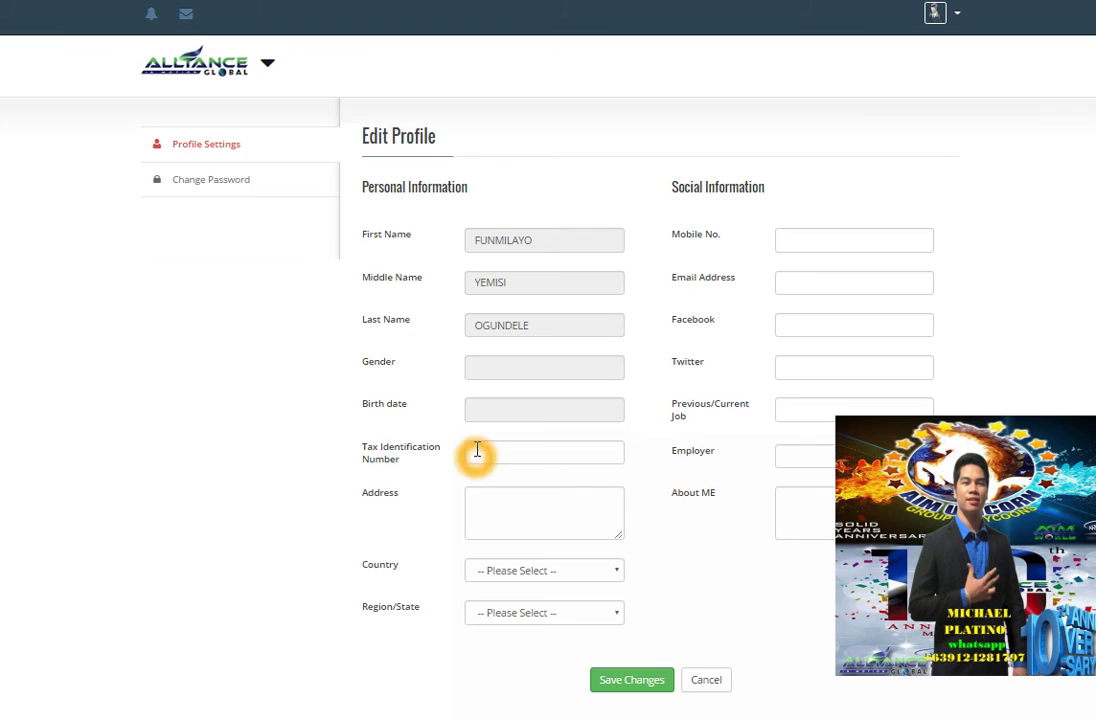
# - Set the country in the new account's personal information to Nigeria
pyautogui.click(507, 495)
pyautogui.click(612, 571)
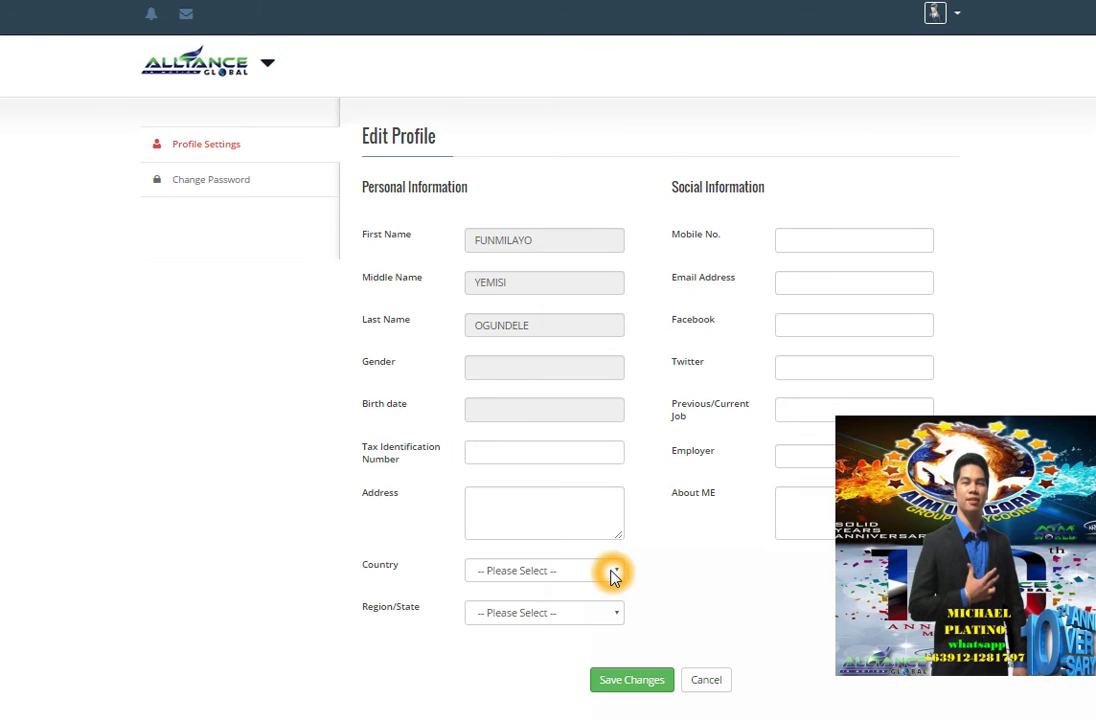
pyautogui.click(540, 509)
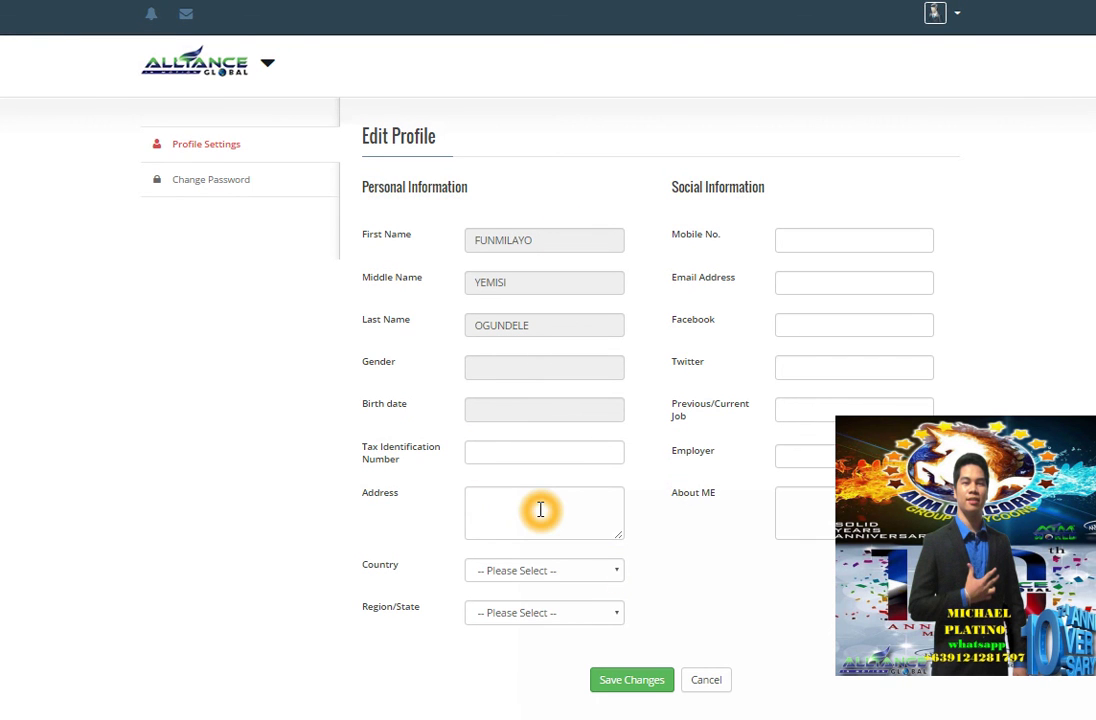
pyautogui.click(616, 575)
pyautogui.scroll(-1, 595, 456)
pyautogui.scroll(-10, 595, 456)
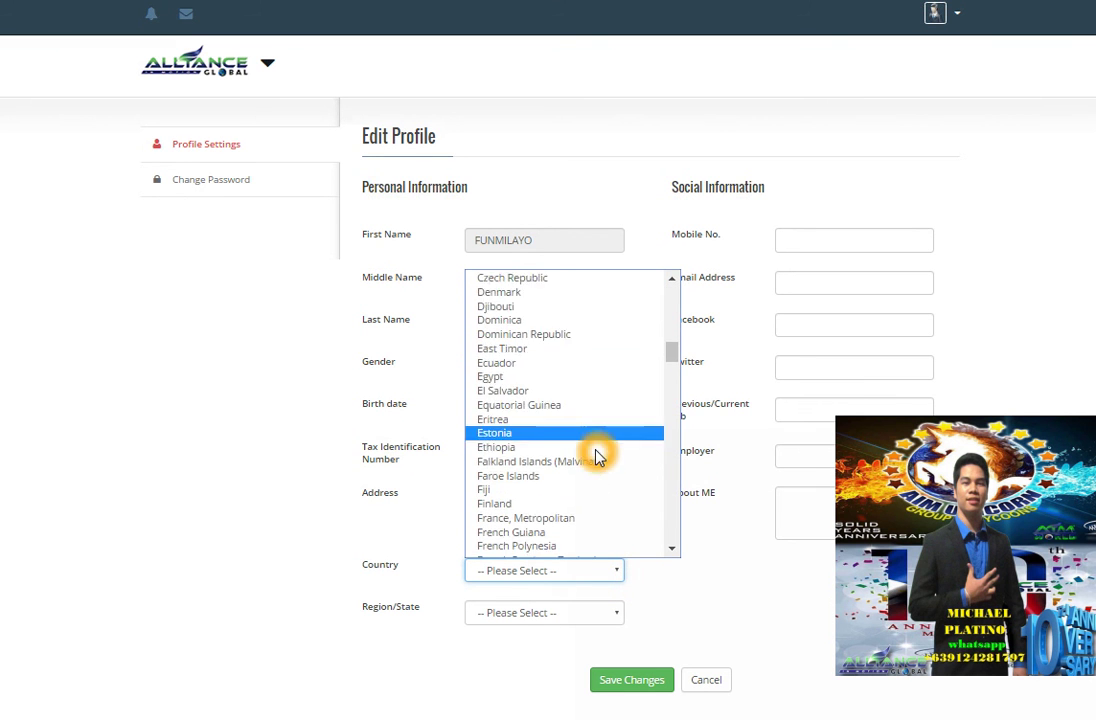
pyautogui.scroll(-3, 597, 456)
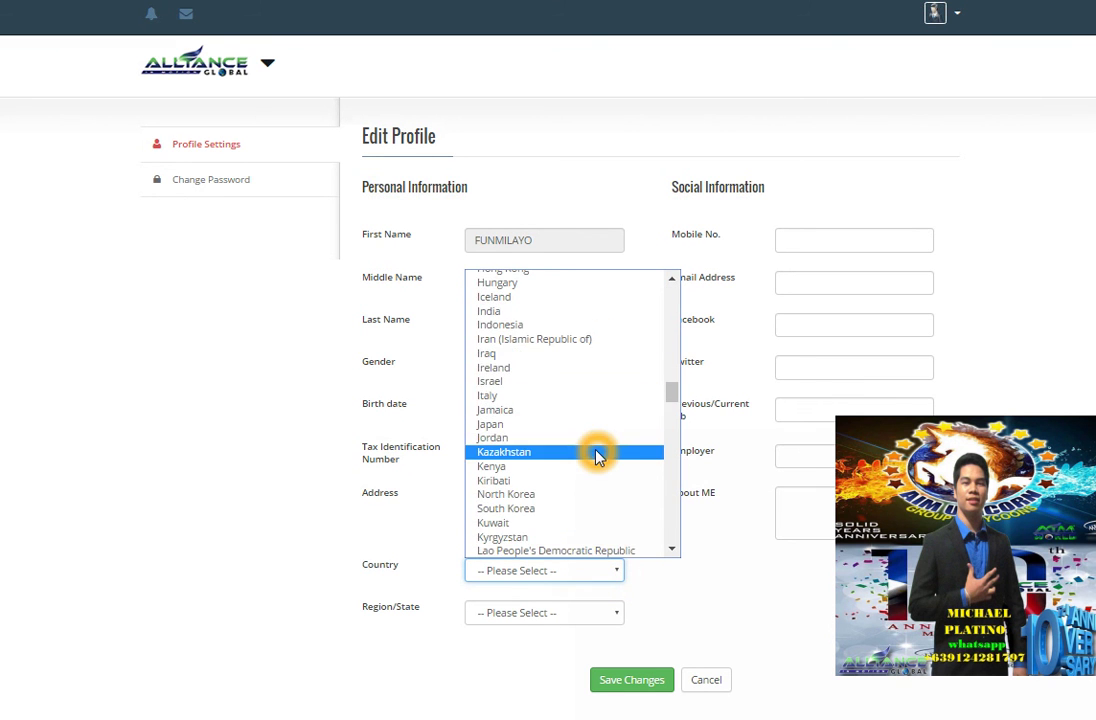
pyautogui.scroll(-8, 597, 456)
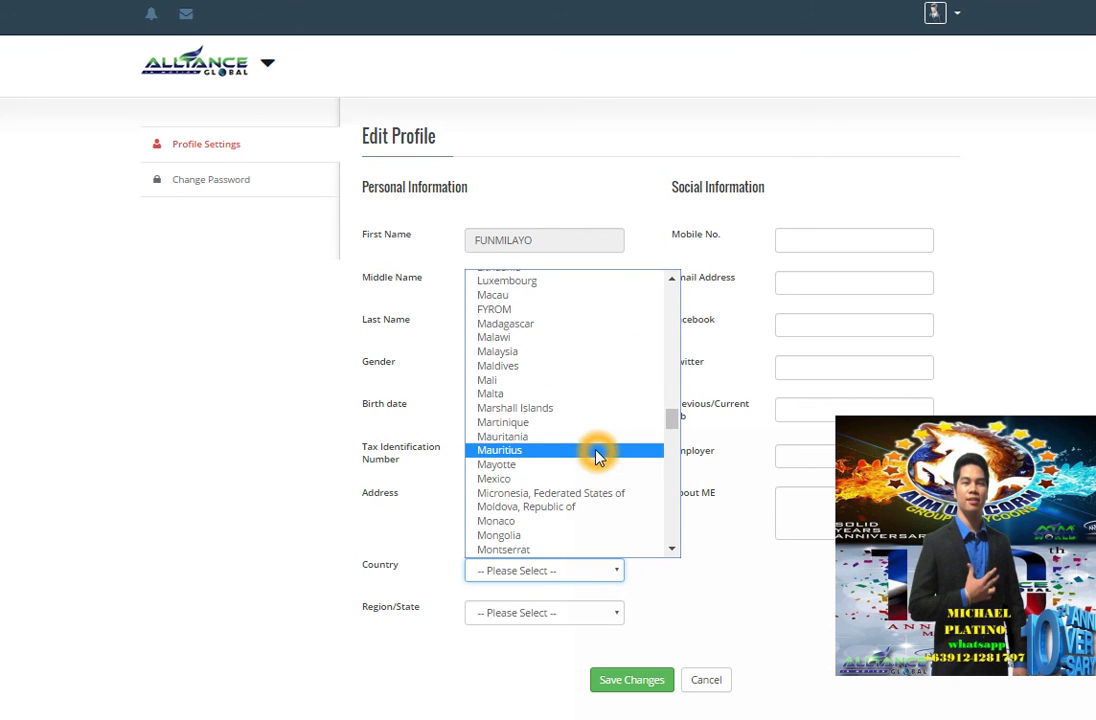
pyautogui.scroll(-5, 595, 456)
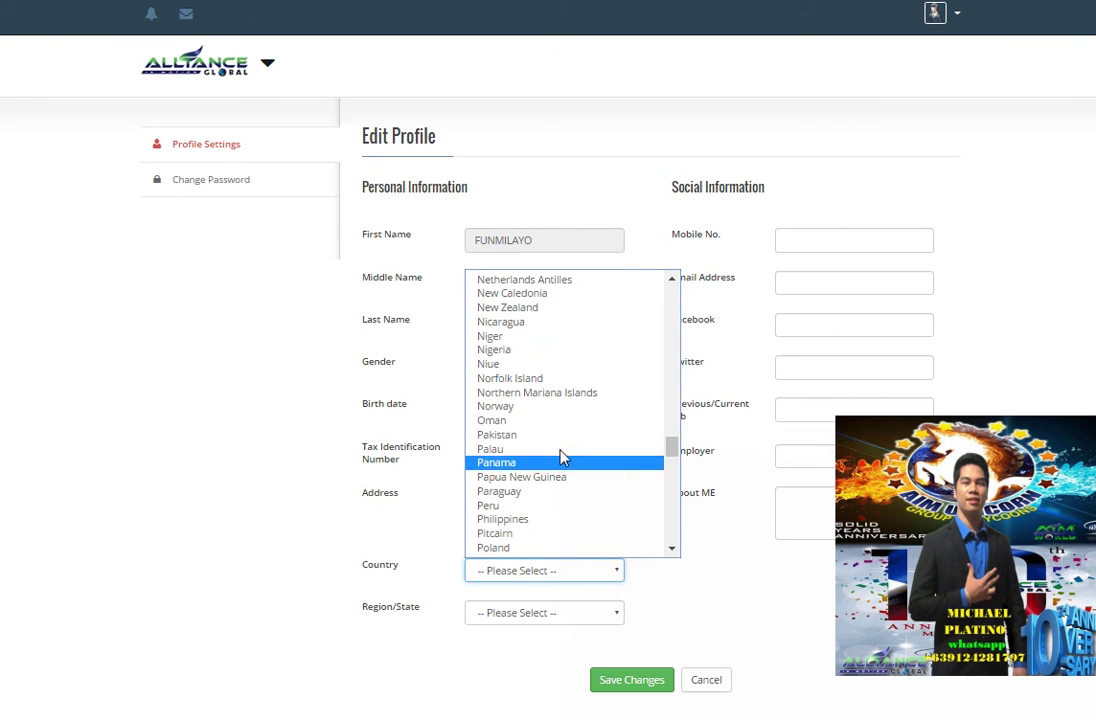
pyautogui.click(543, 350)
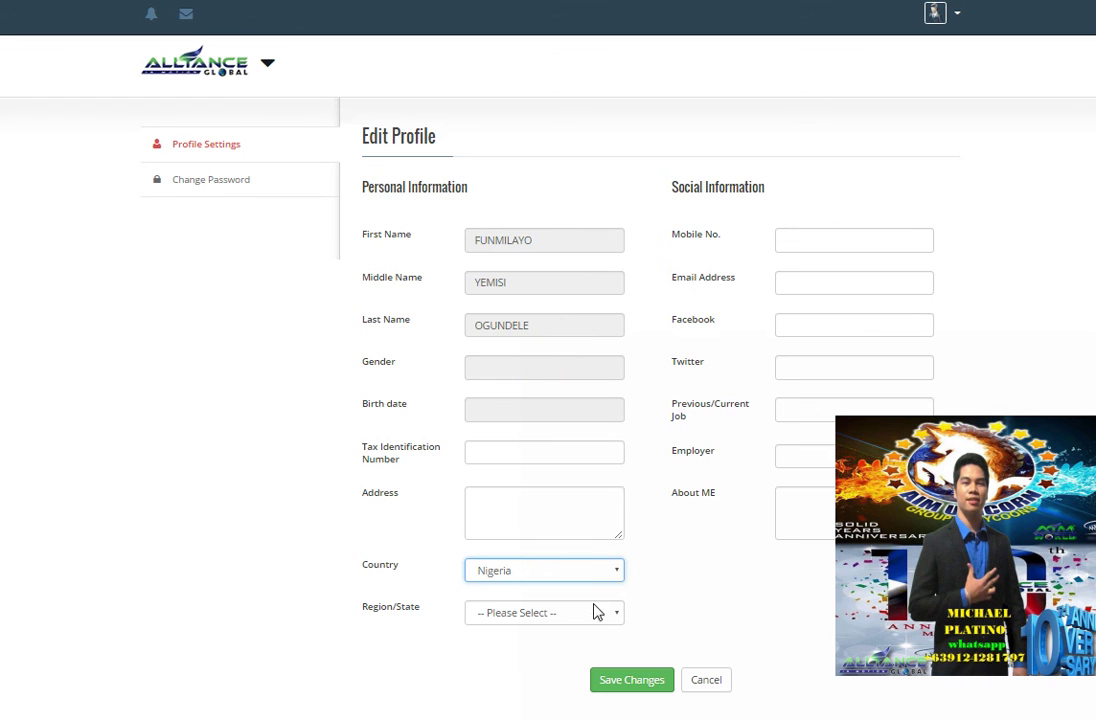
pyautogui.click(614, 613)
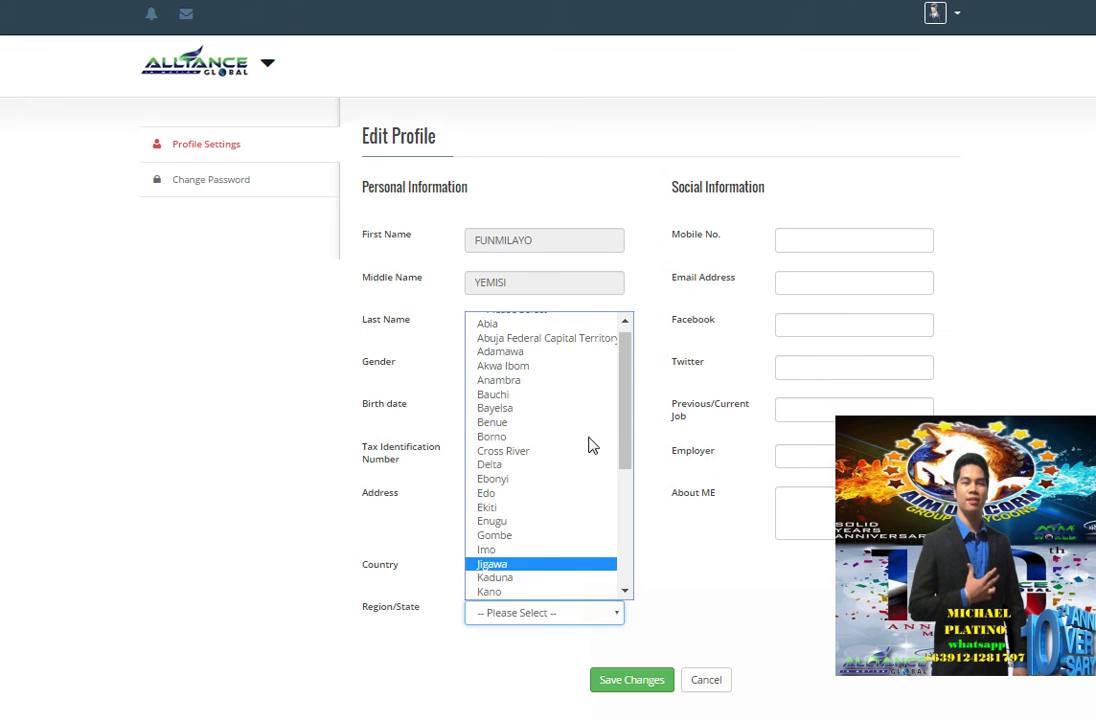
pyautogui.scroll(-5, 555, 475)
pyautogui.scroll(6, 560, 487)
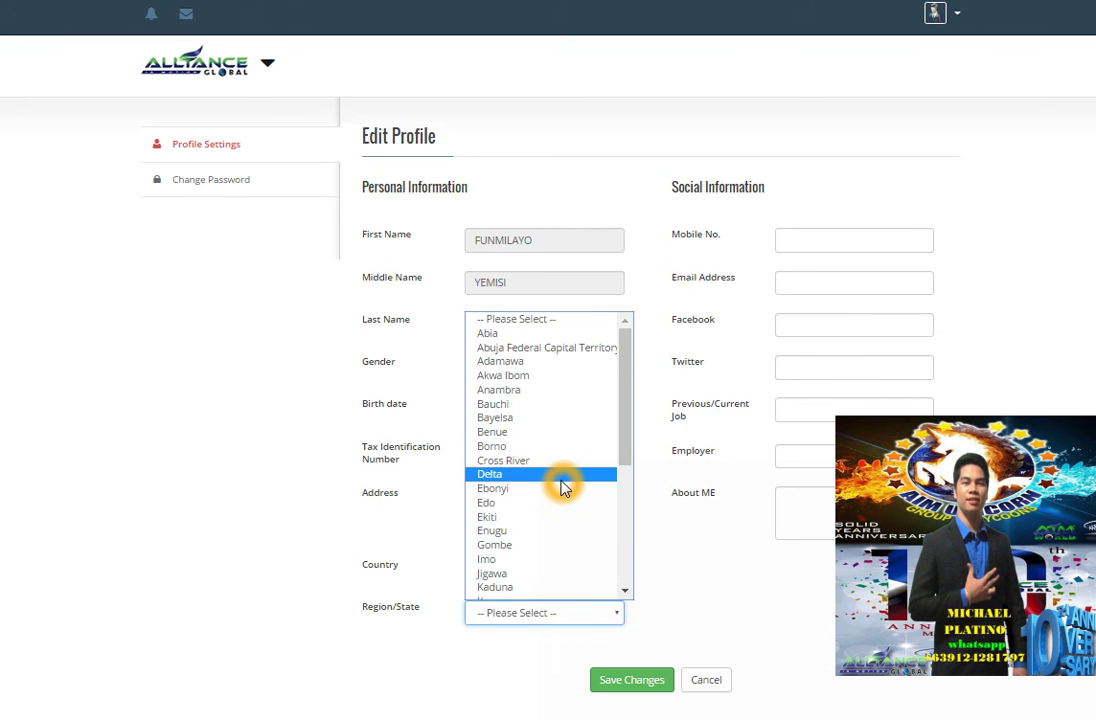
pyautogui.click(146, 477)
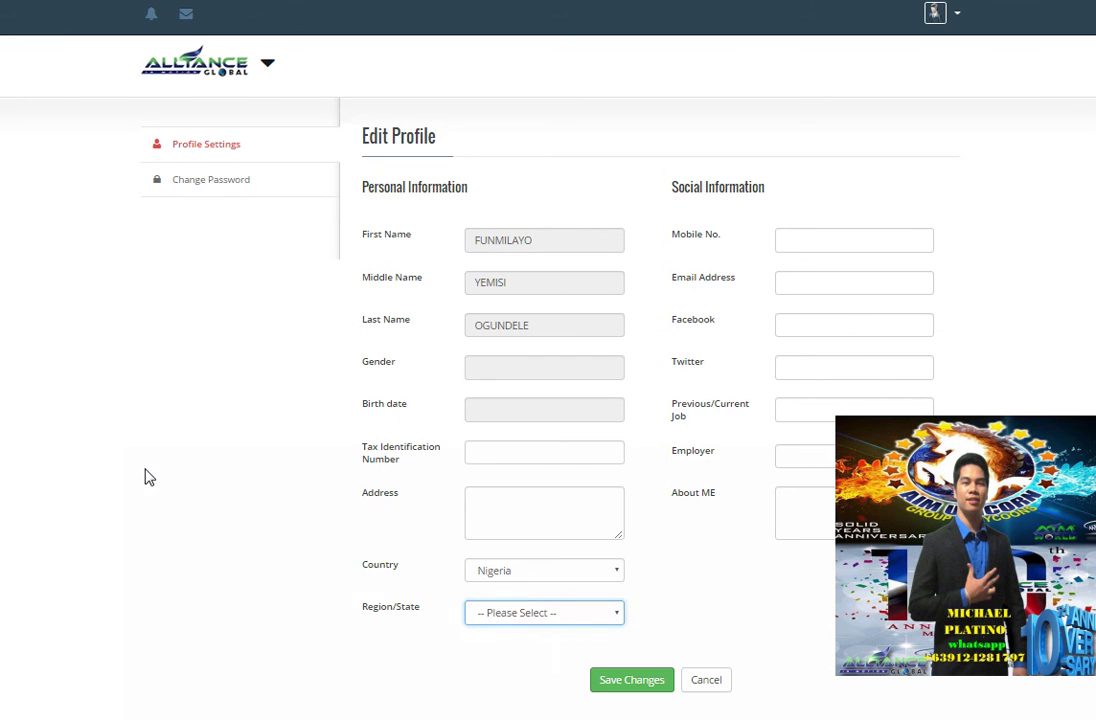
# - Fill in the account holder's mobile number, e-mail and street address, and set the region/state to Lagos
pyautogui.click(800, 240)
pyautogui.click(805, 285)
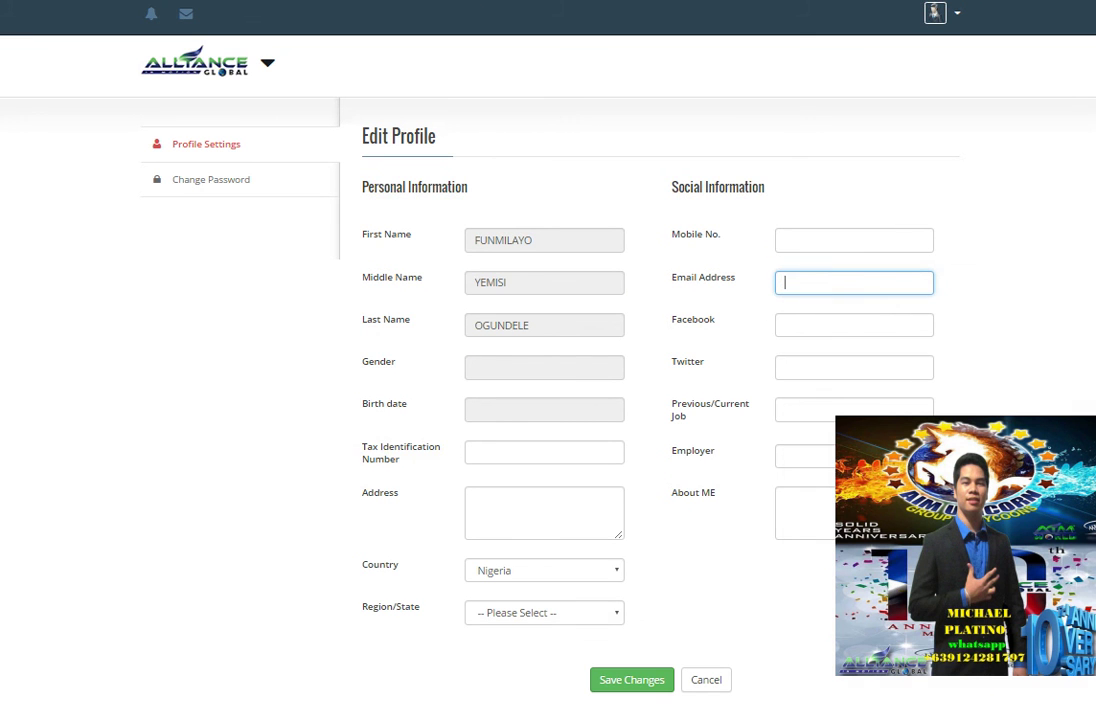
pyautogui.moveTo(383, 717)
pyautogui.click(78, 372)
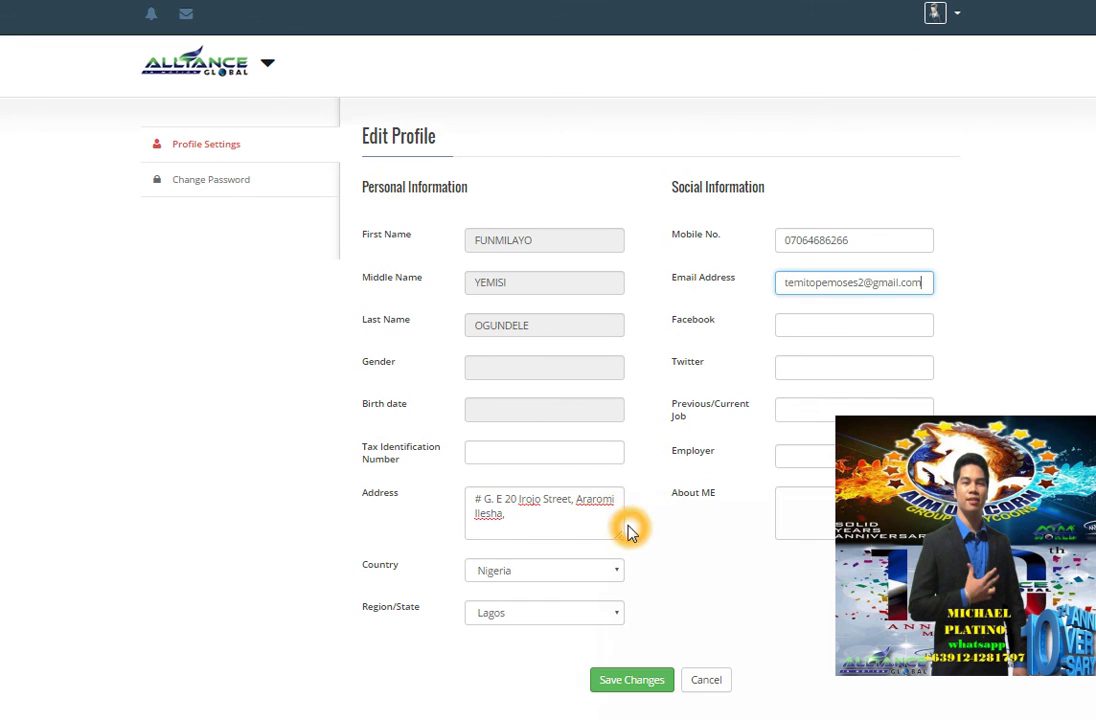
# - Save the profile changes, dismiss the update notice, and log out of the downline account
pyautogui.click(628, 683)
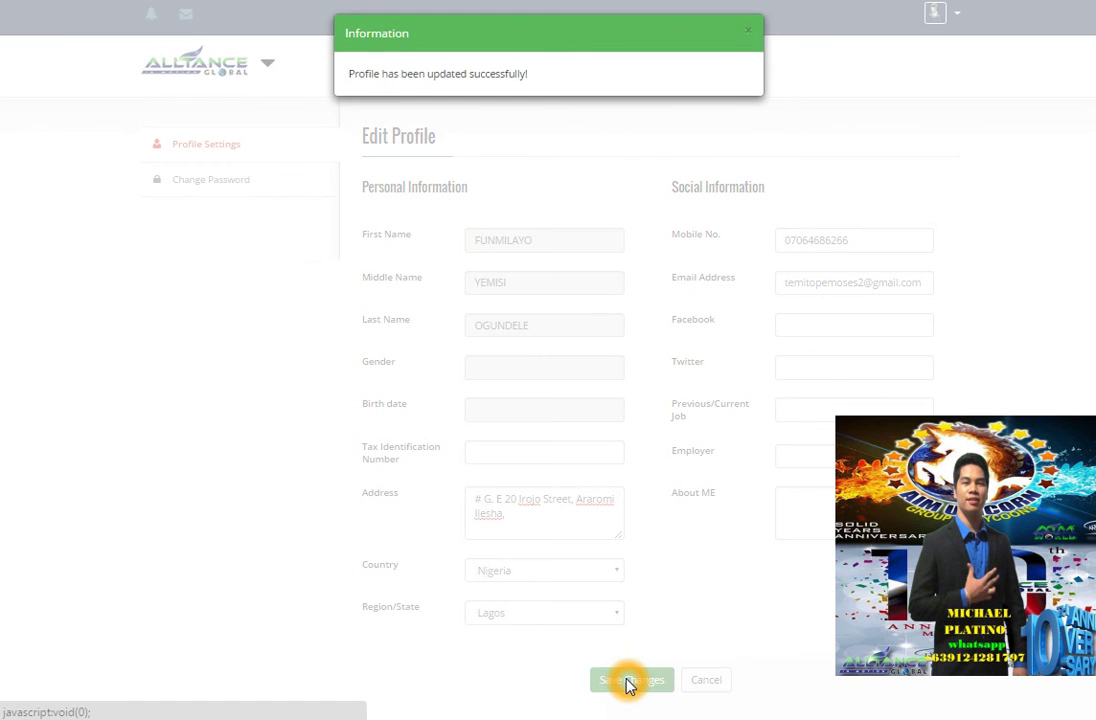
pyautogui.click(751, 36)
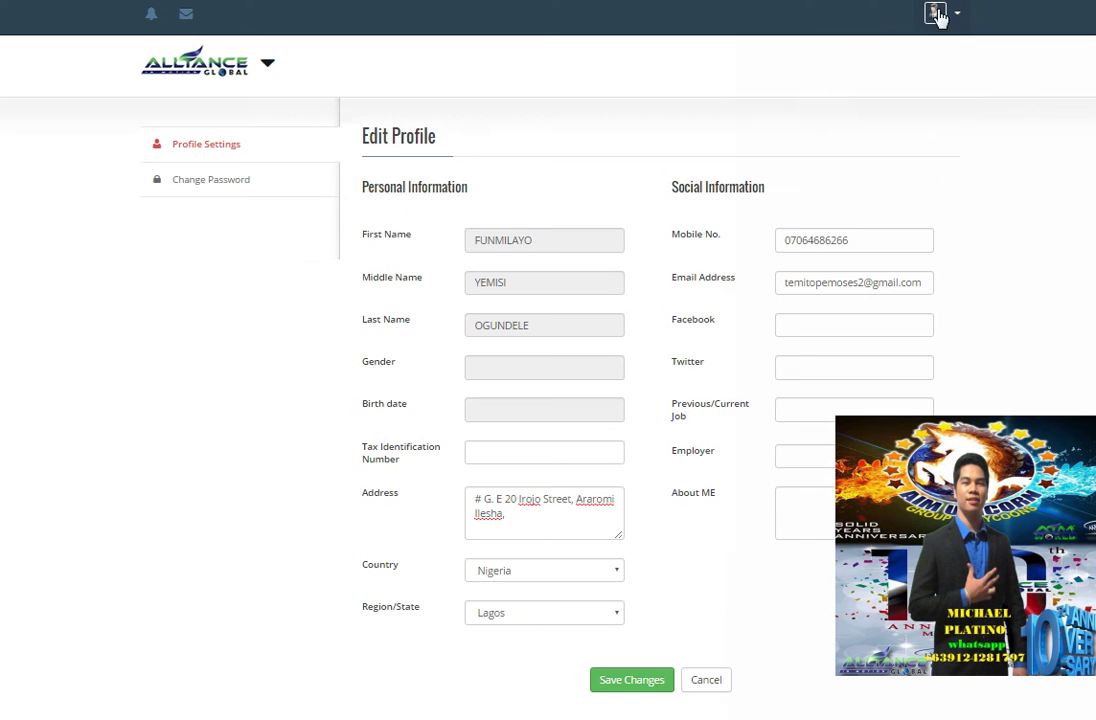
pyautogui.click(955, 13)
pyautogui.click(925, 90)
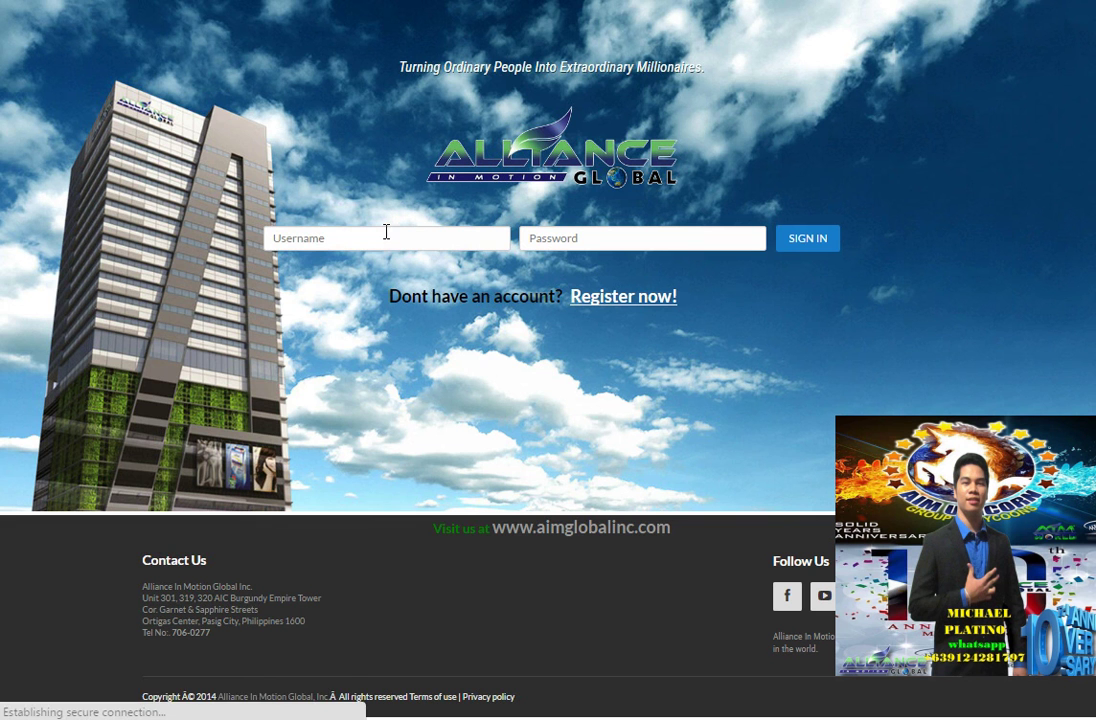